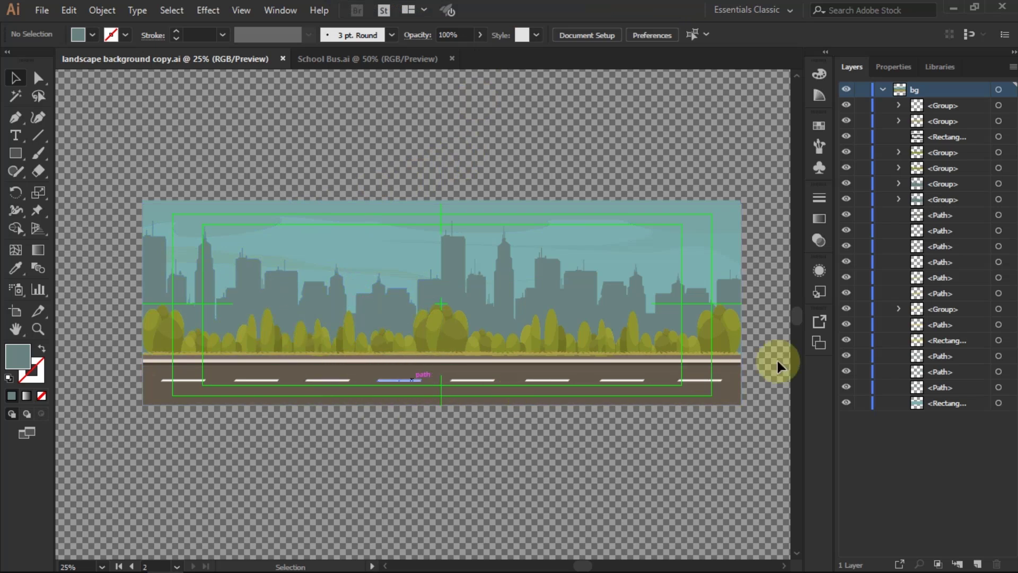
# Step: In School Bus.ai, toggle visibility of the wheel front and School Bus layers to inspect them
pyautogui.click(347, 64)
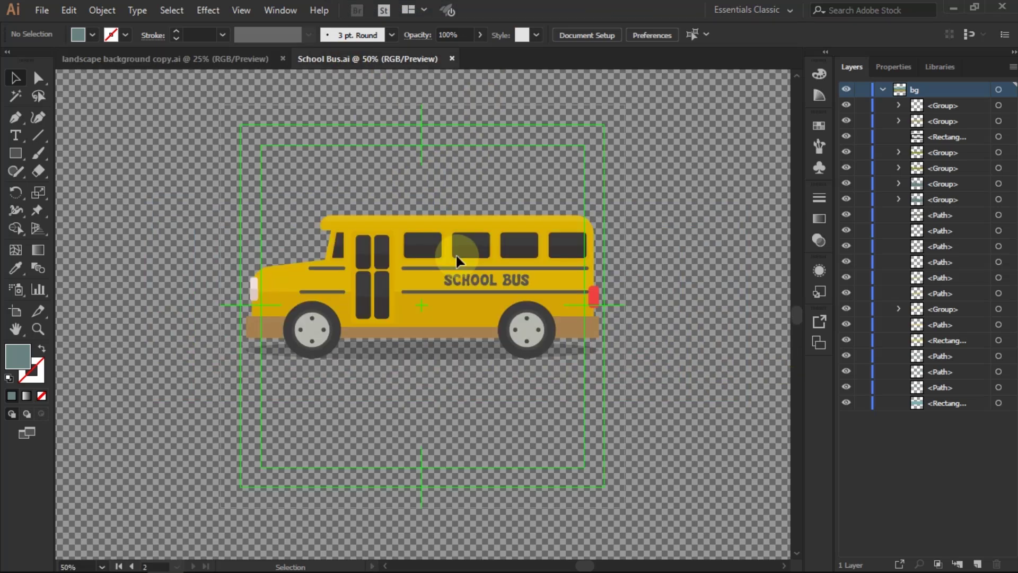
pyautogui.click(307, 327)
pyautogui.click(443, 284)
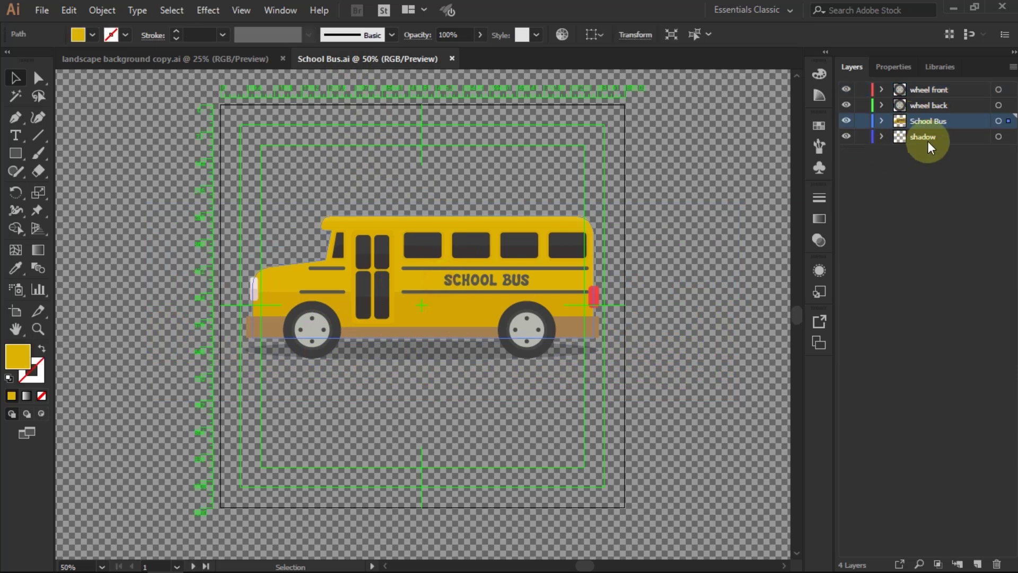
pyautogui.click(922, 90)
pyautogui.click(846, 90)
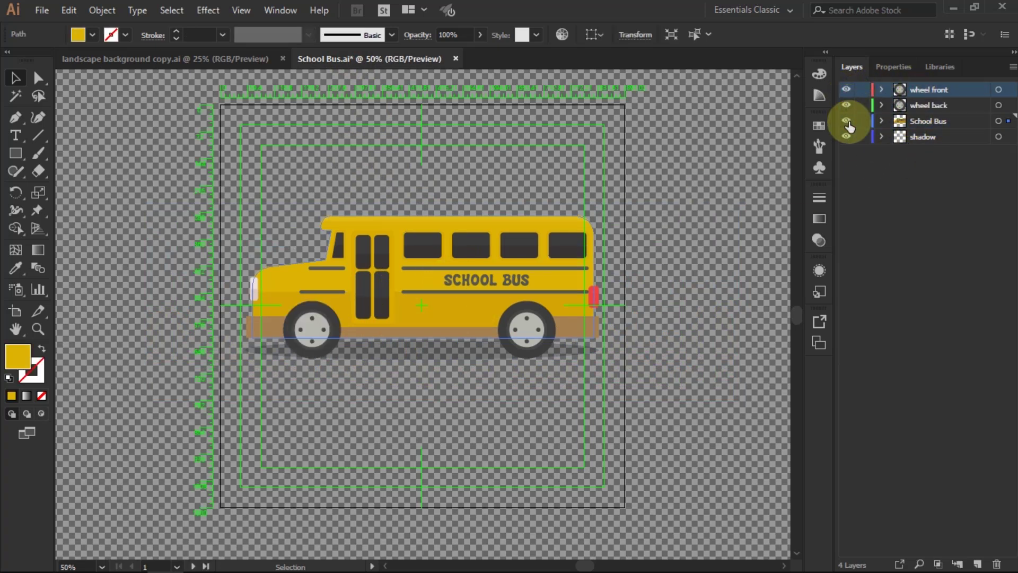
pyautogui.click(845, 105)
pyautogui.click(845, 105)
pyautogui.click(846, 123)
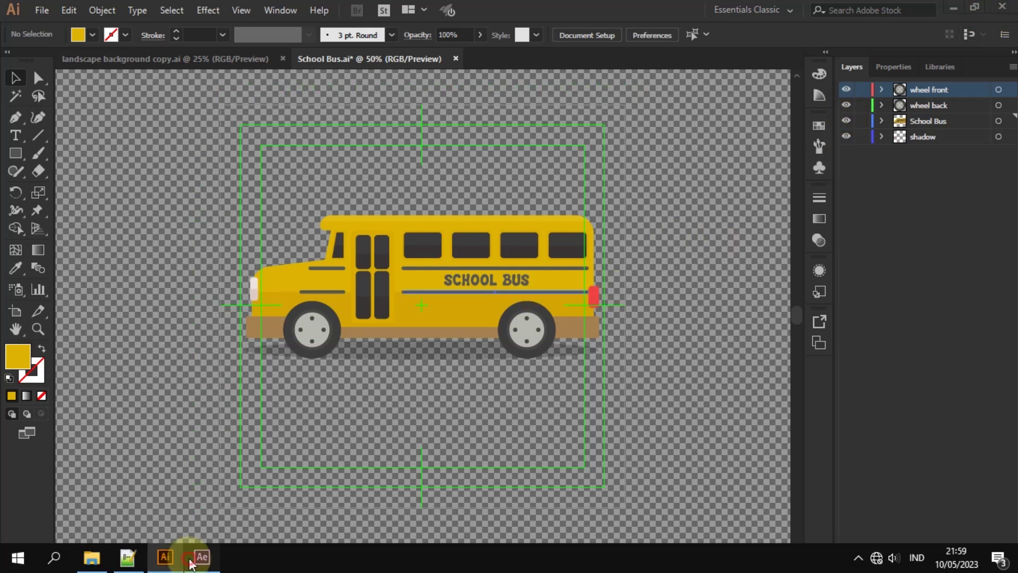
# Step: Make a 1920×1080, 30 fps, 12-second comp named 'School Bus Animation'
pyautogui.click(201, 552)
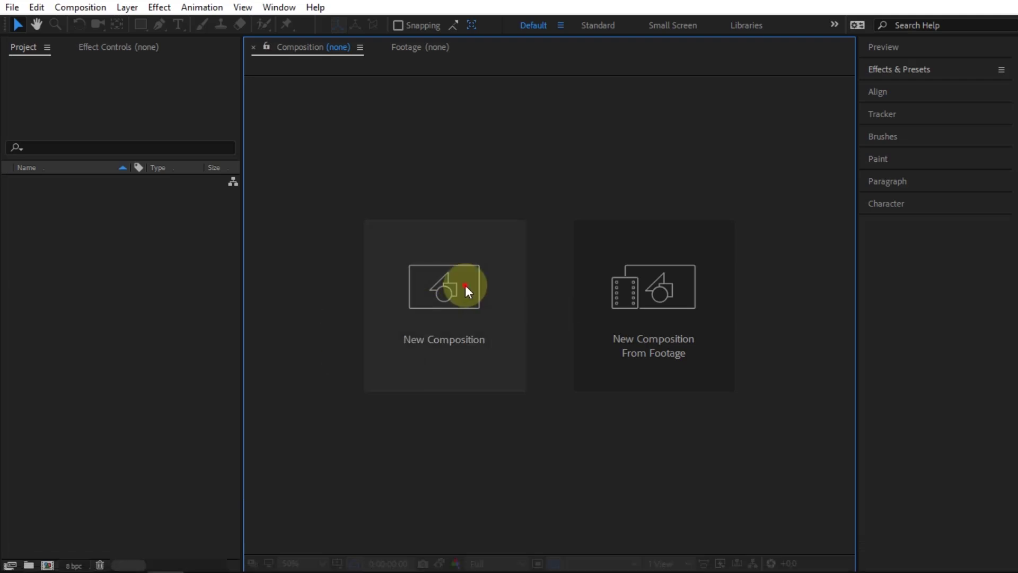
pyautogui.click(419, 306)
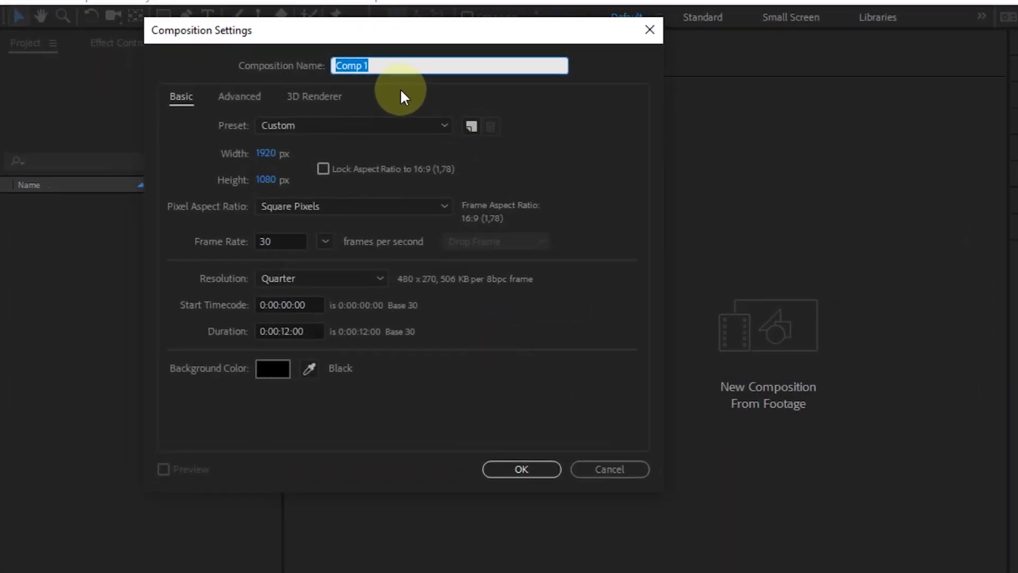
pyautogui.write('School Bus Animation')
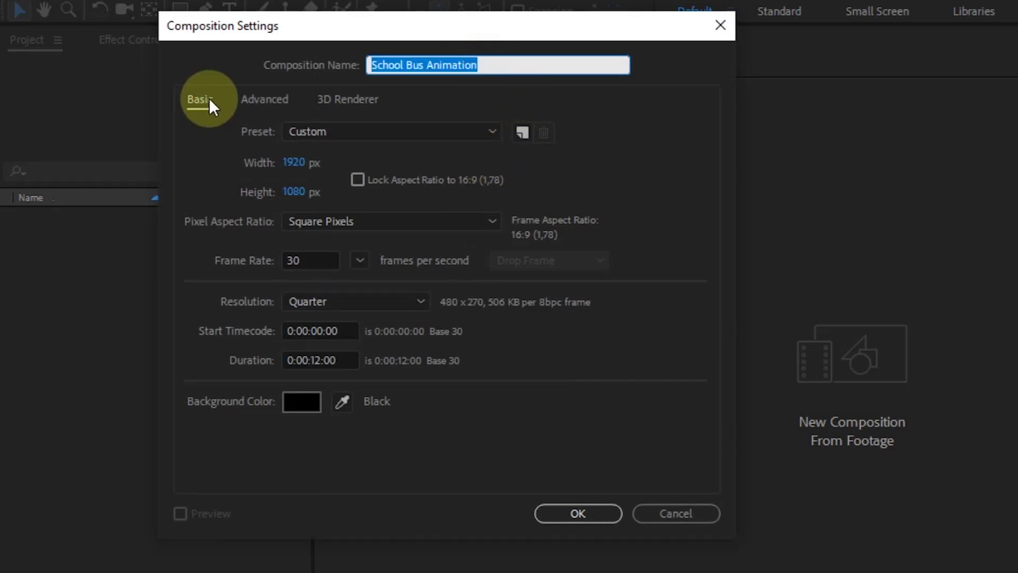
pyautogui.click(209, 101)
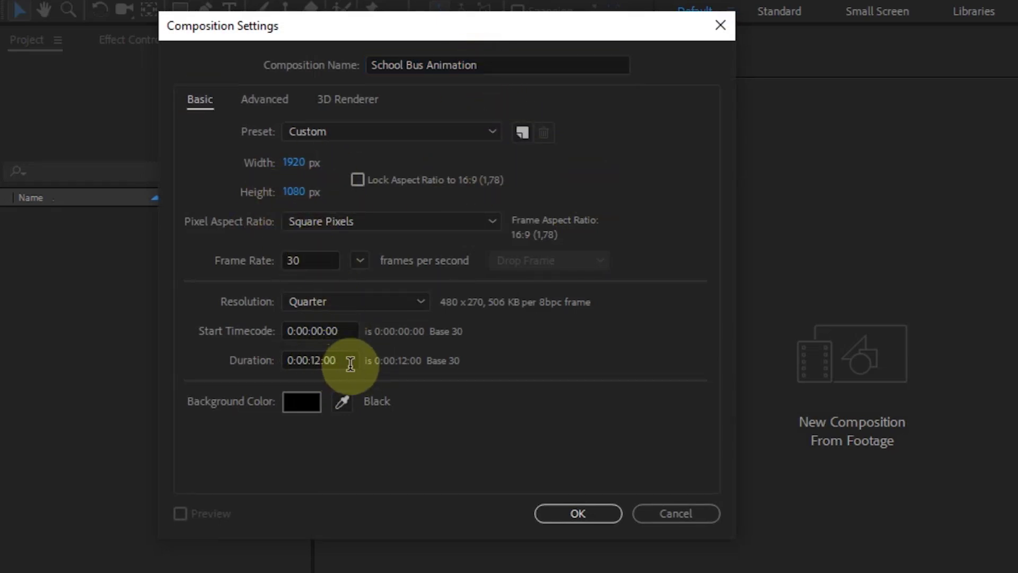
pyautogui.click(574, 510)
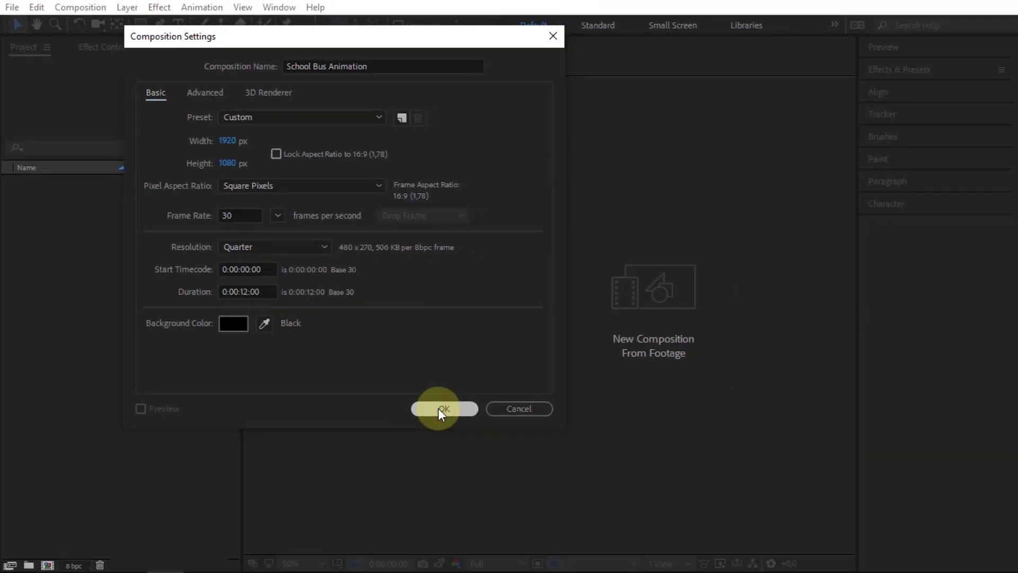
pyautogui.click(494, 453)
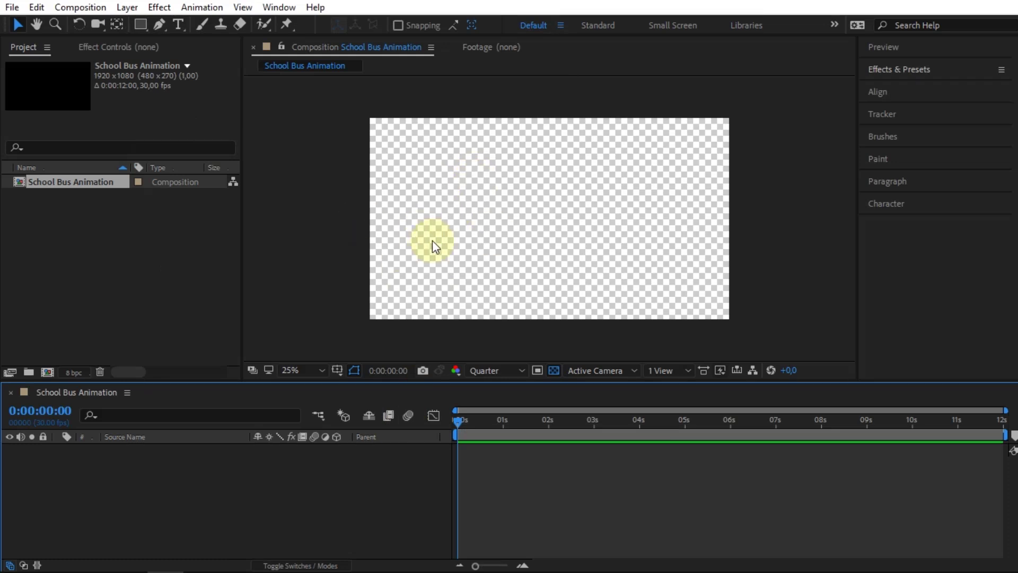
# Step: Import 'landscape background copy' as Composition - Retain Layer Sizes
pyautogui.rightClick(64, 224)
pyautogui.click(269, 300)
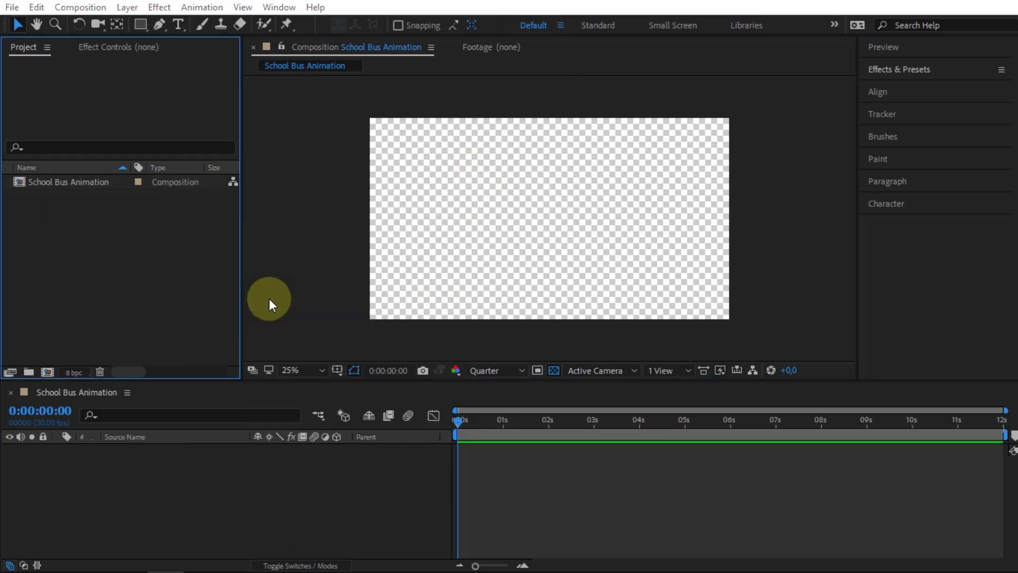
pyautogui.scroll(-3, 268, 234)
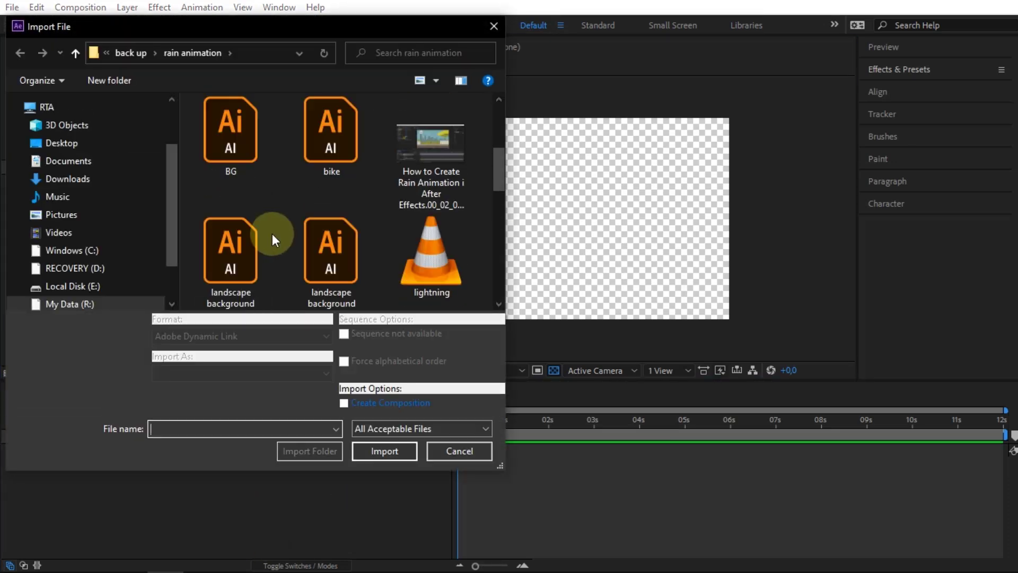
pyautogui.click(325, 249)
pyautogui.scroll(-1, 338, 251)
pyautogui.click(230, 168)
pyautogui.click(239, 373)
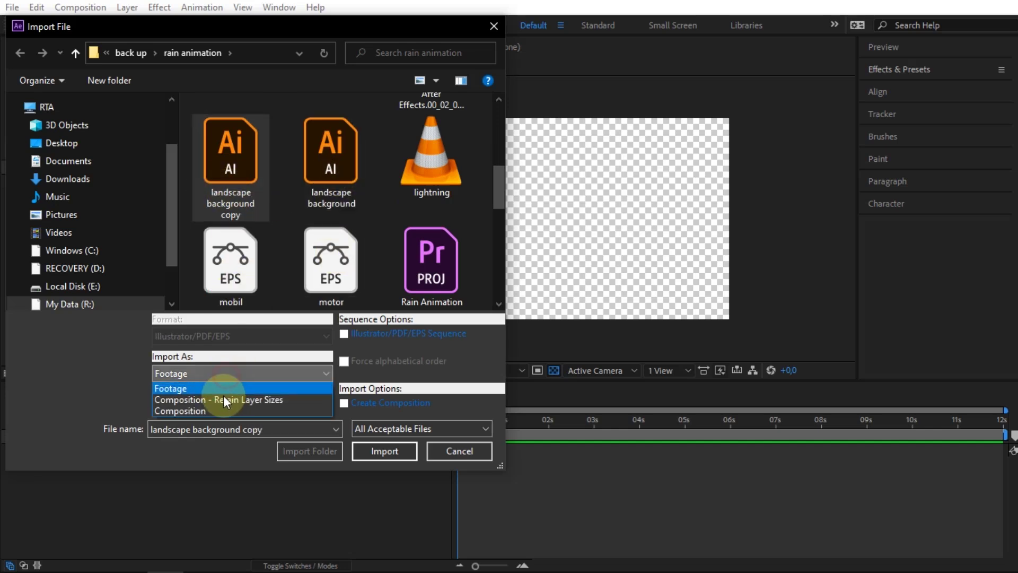
pyautogui.click(224, 395)
pyautogui.click(385, 449)
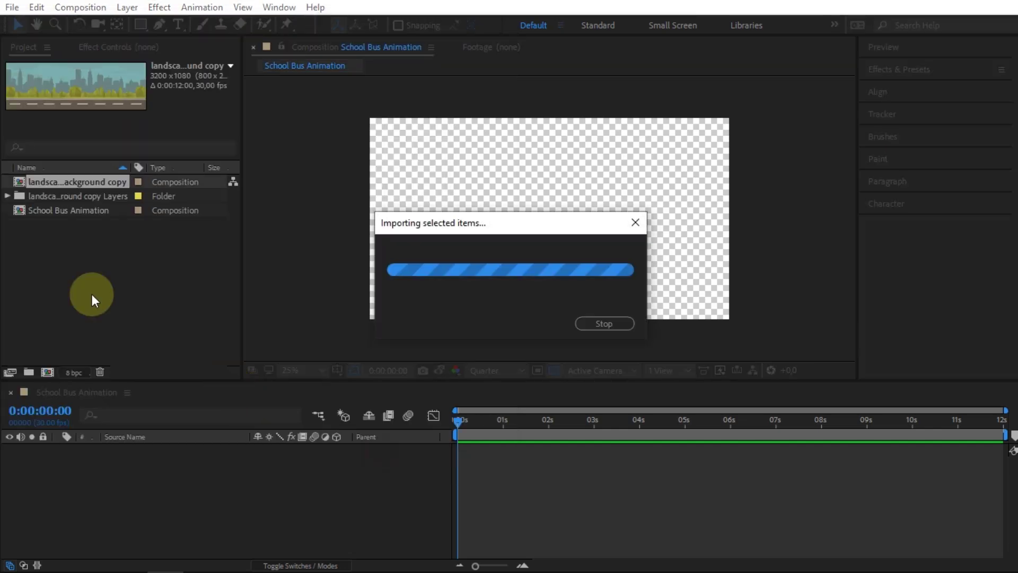
# Step: Drop the background comp into School Bus Animation and open it
pyautogui.click(44, 182)
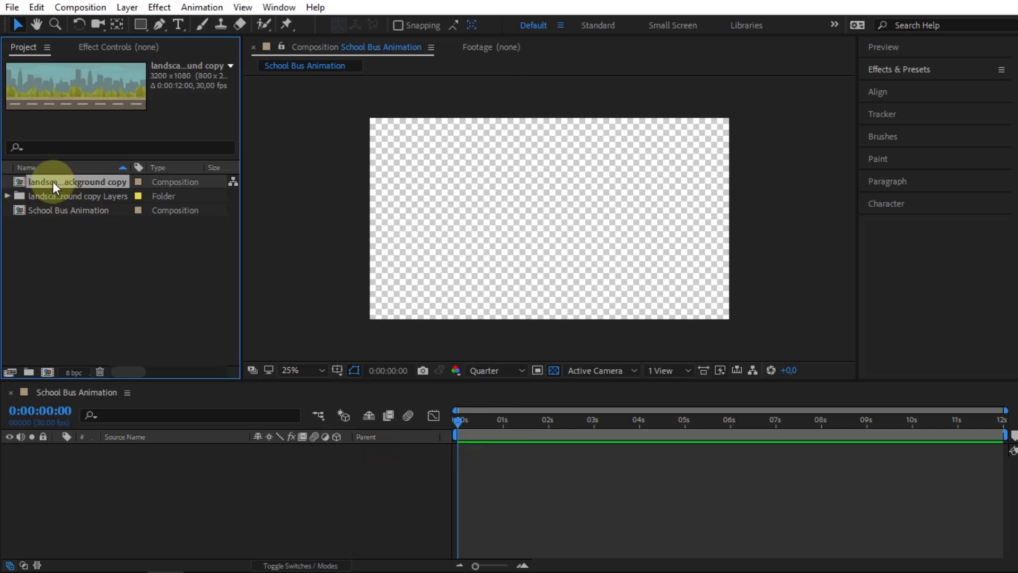
pyautogui.moveTo(53, 181); pyautogui.dragTo(555, 217)
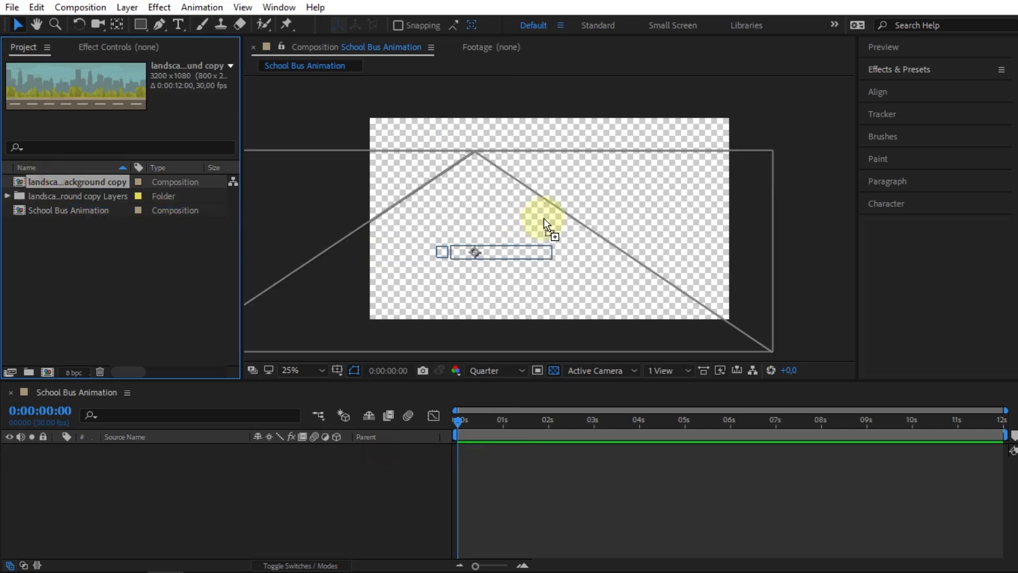
pyautogui.moveTo(554, 216); pyautogui.dragTo(549, 216)
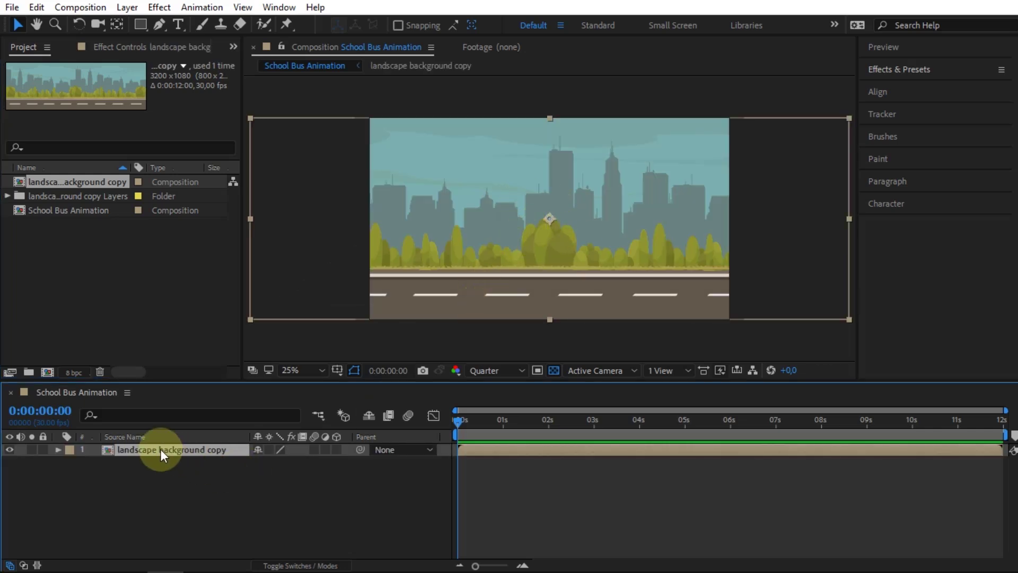
pyautogui.doubleClick(160, 448)
pyautogui.scroll(-1, 563, 254)
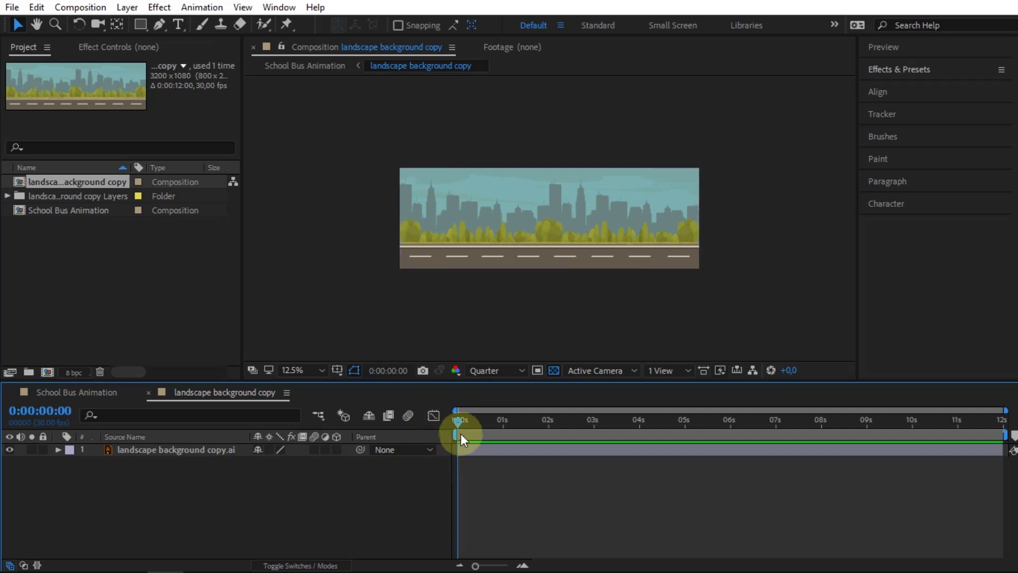
# Step: Search 'motion tile' and apply Motion Tile to the background layer
pyautogui.click(464, 449)
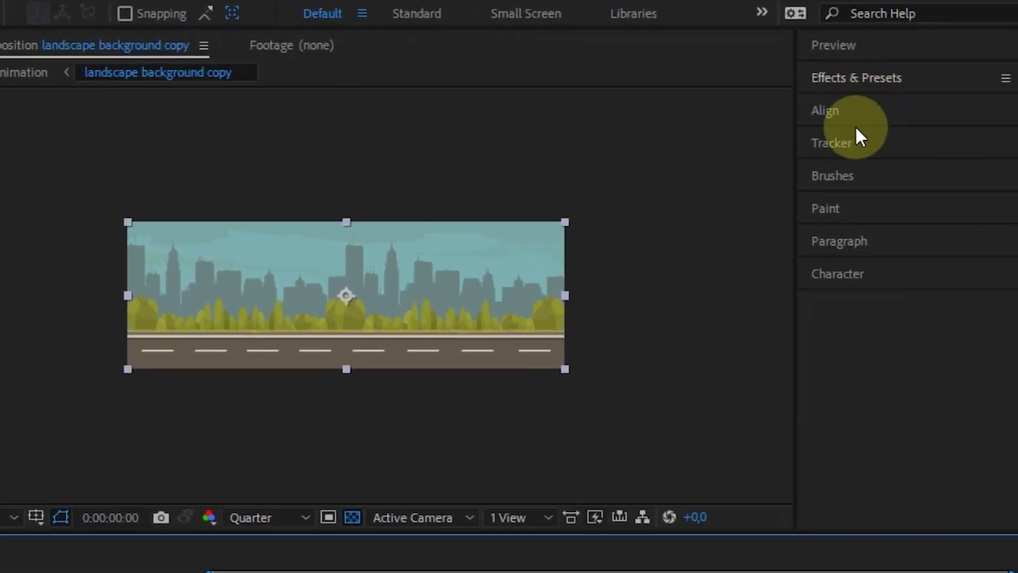
pyautogui.click(867, 84)
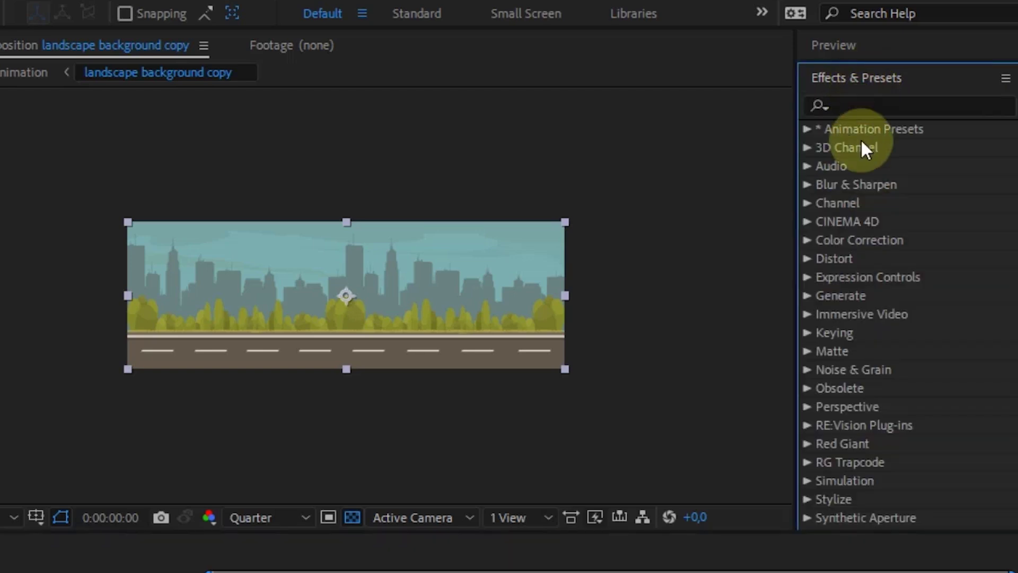
pyautogui.click(848, 105)
pyautogui.write('motion t')
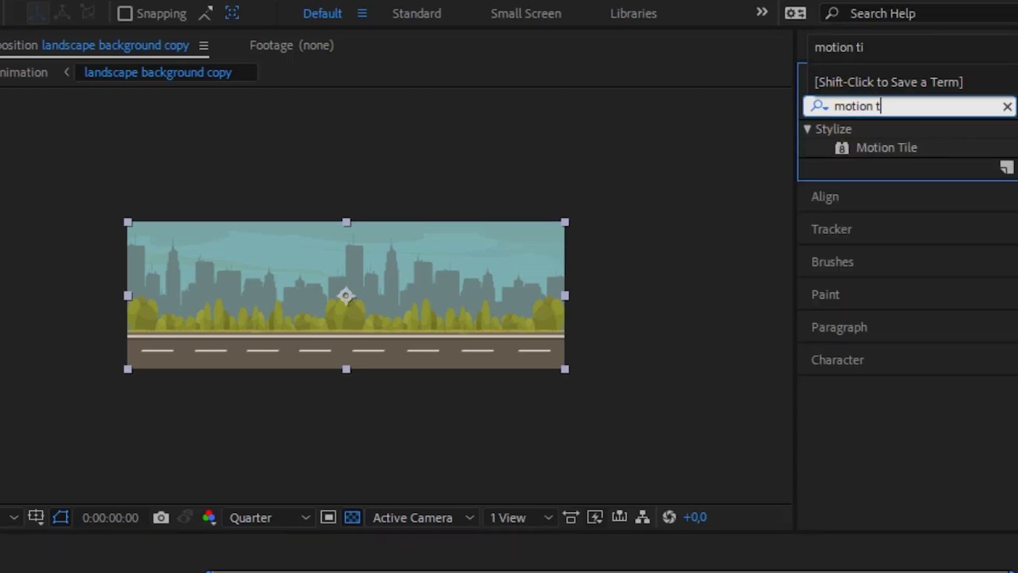
pyautogui.write('ile')
pyautogui.moveTo(884, 151)
pyautogui.mouseDown()
pyautogui.moveTo(540, 465)
pyautogui.moveTo(555, 451)
pyautogui.mouseUp()
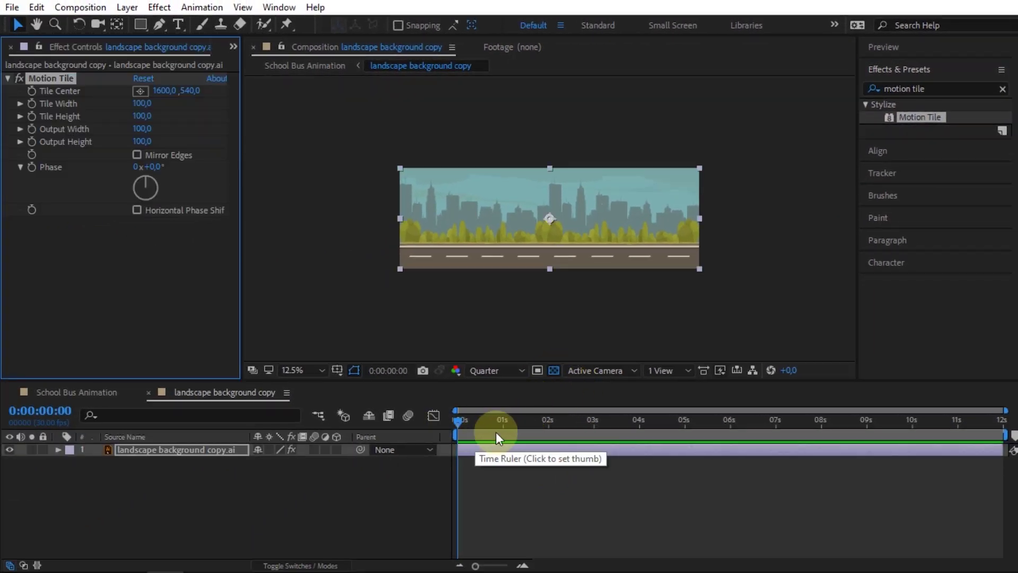
# Step: Add a Motion Tile Tile Center keyframe, keeping the X value at 0
pyautogui.click(466, 448)
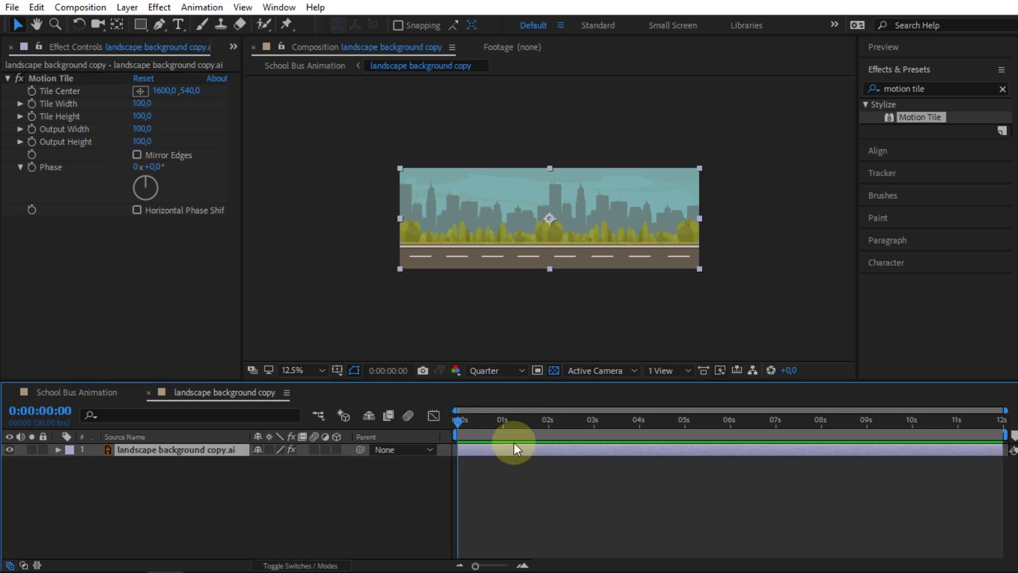
pyautogui.hotkey('shift', 'pagedown')
pyautogui.hotkey('shift', 'pagedown')
pyautogui.hotkey('shift', 'pagedown')
pyautogui.hotkey('shift', 'pagedown')
pyautogui.hotkey('shift', 'pagedown')
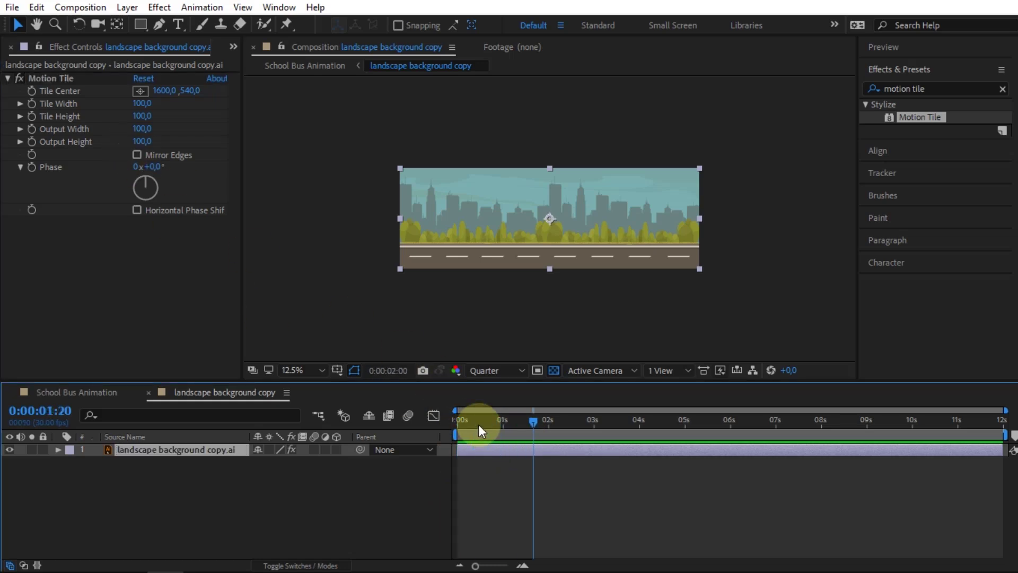
pyautogui.hotkey('shift', 'pagedown')
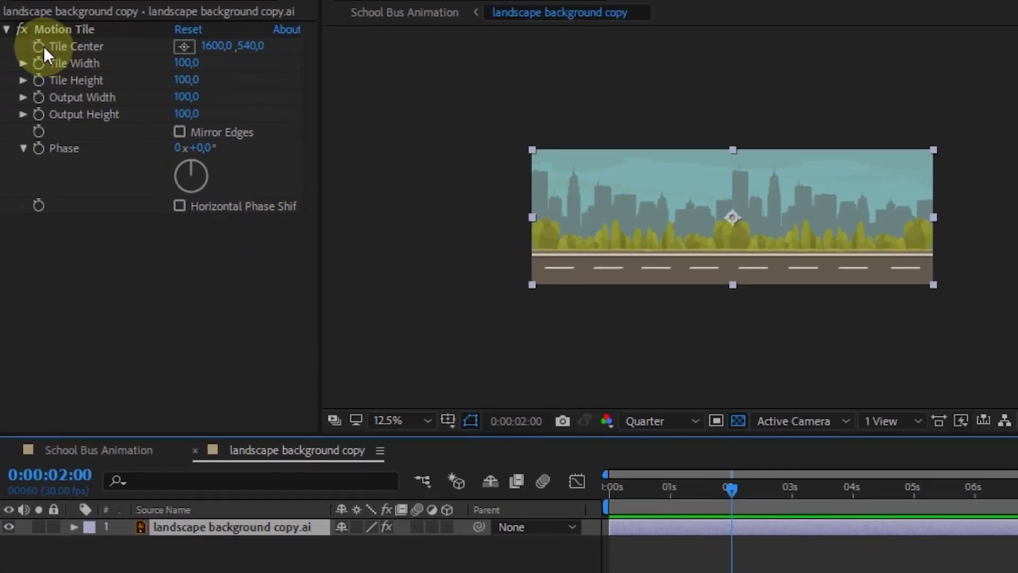
pyautogui.click(39, 47)
pyautogui.click(216, 48)
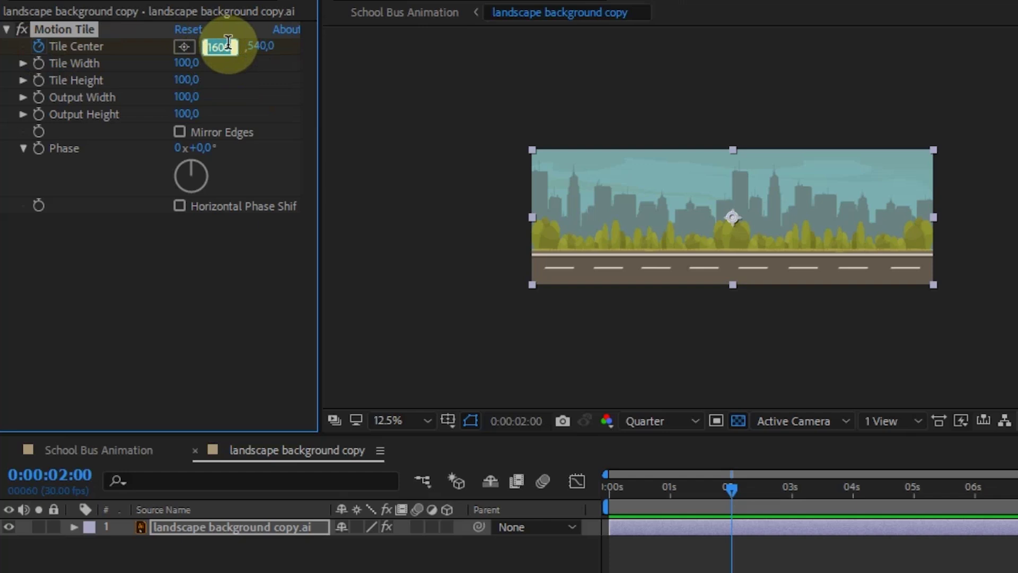
pyautogui.write('0')
pyautogui.press('Return')
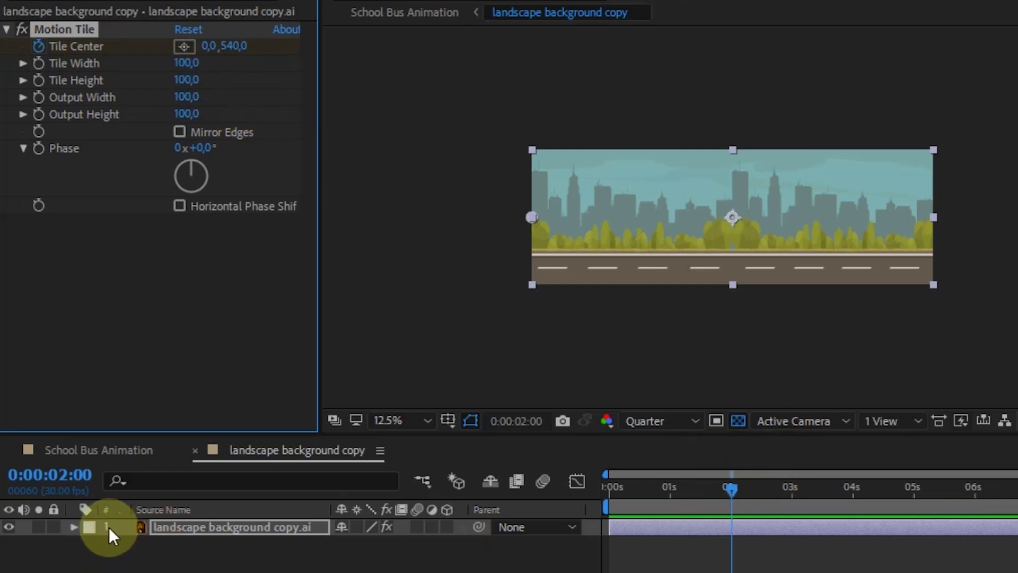
# Step: At the timeline's end, set Tile Center X to 4000, then collapse Motion Tile
pyautogui.click(74, 527)
pyautogui.click(91, 545)
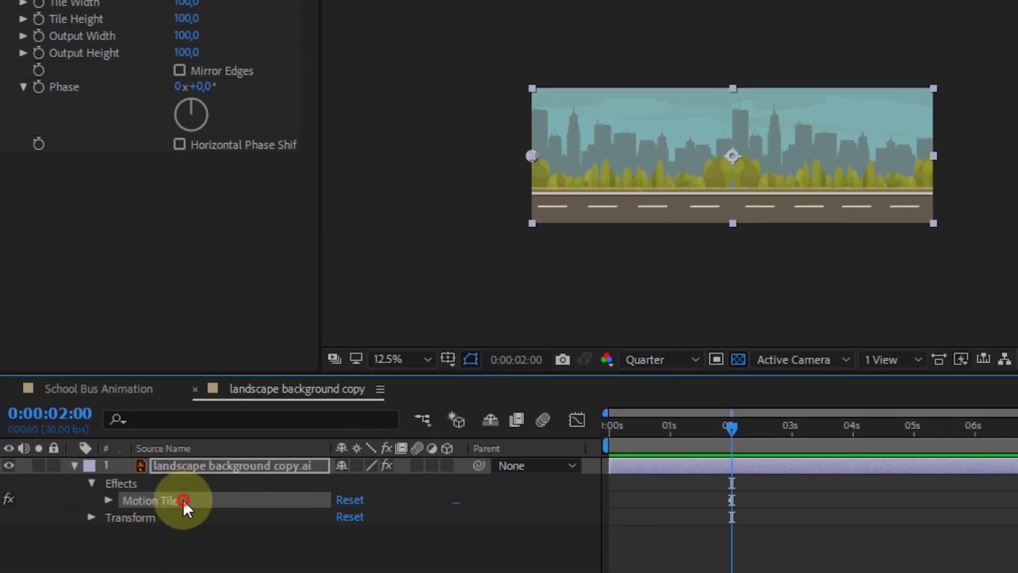
pyautogui.click(108, 425)
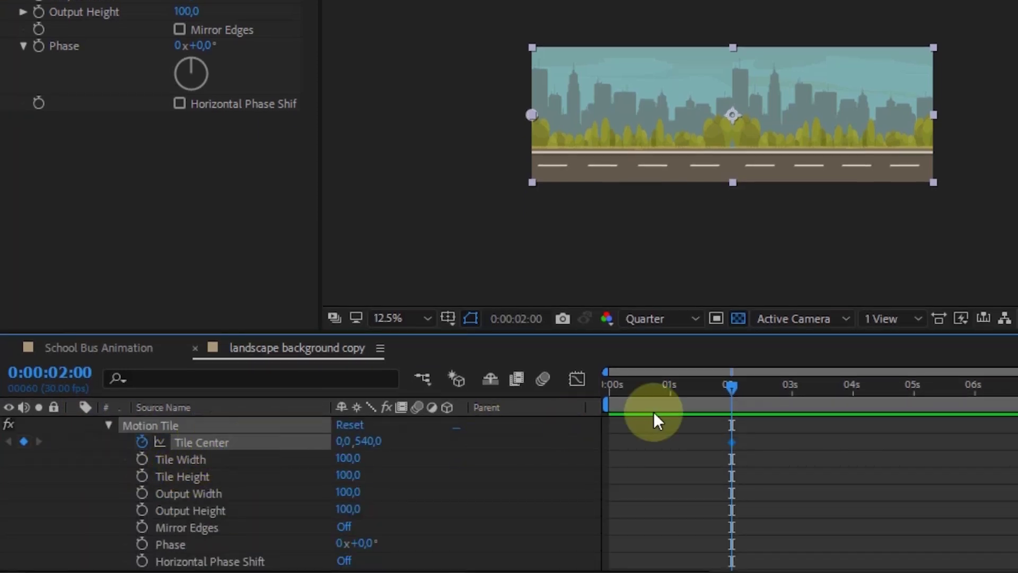
pyautogui.moveTo(737, 386); pyautogui.dragTo(996, 386)
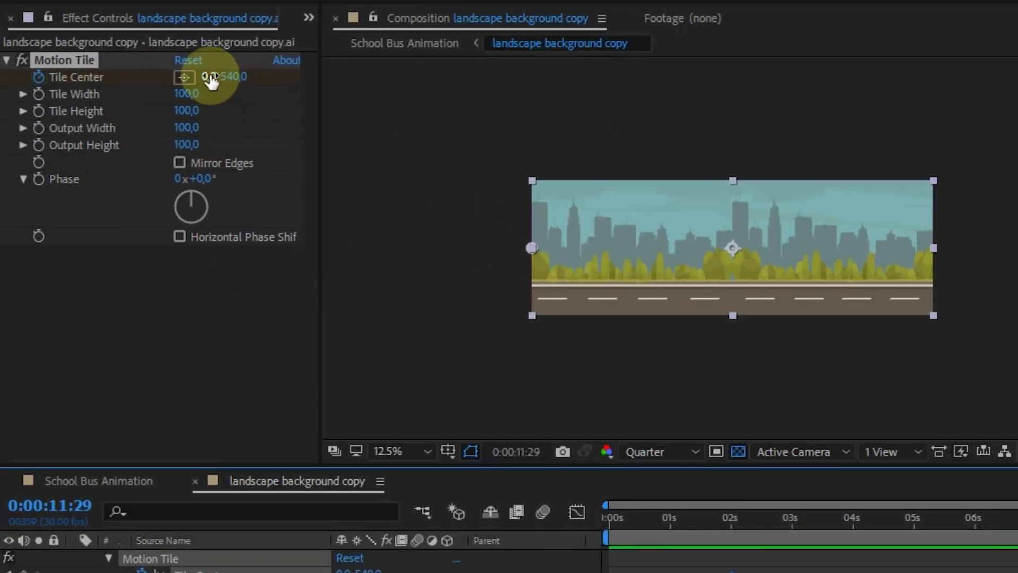
pyautogui.click(209, 76)
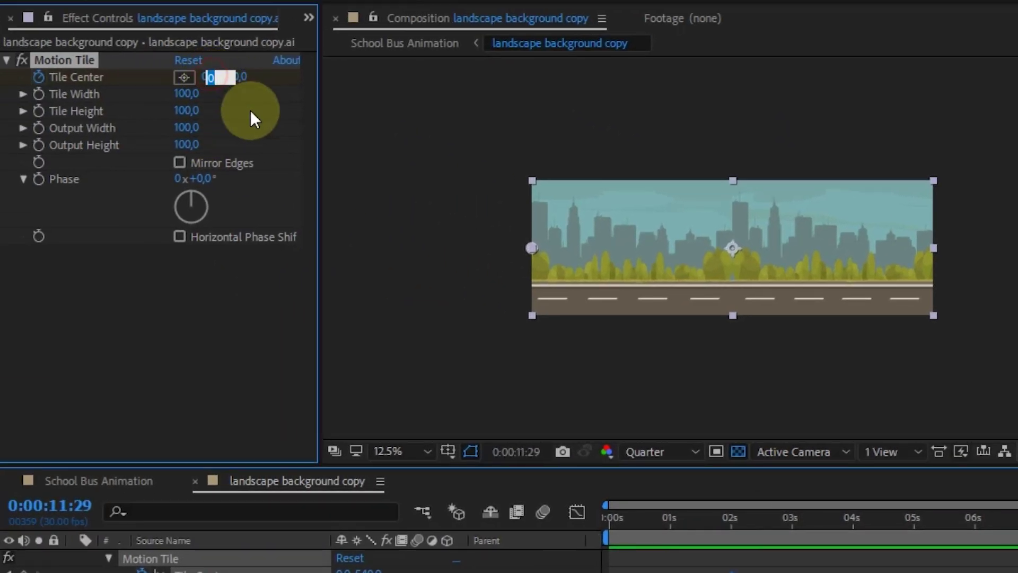
pyautogui.write('4000')
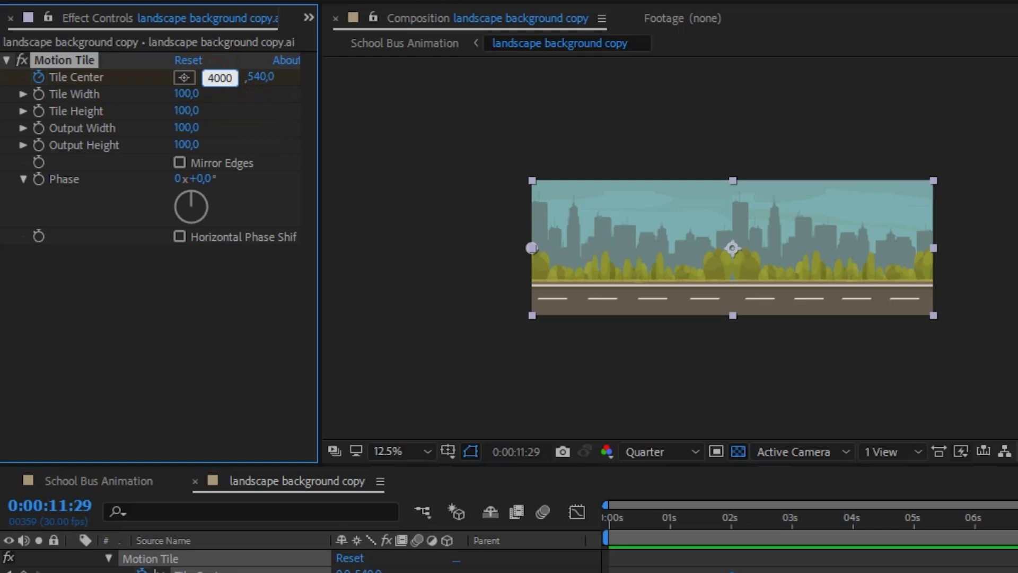
pyautogui.press('Return')
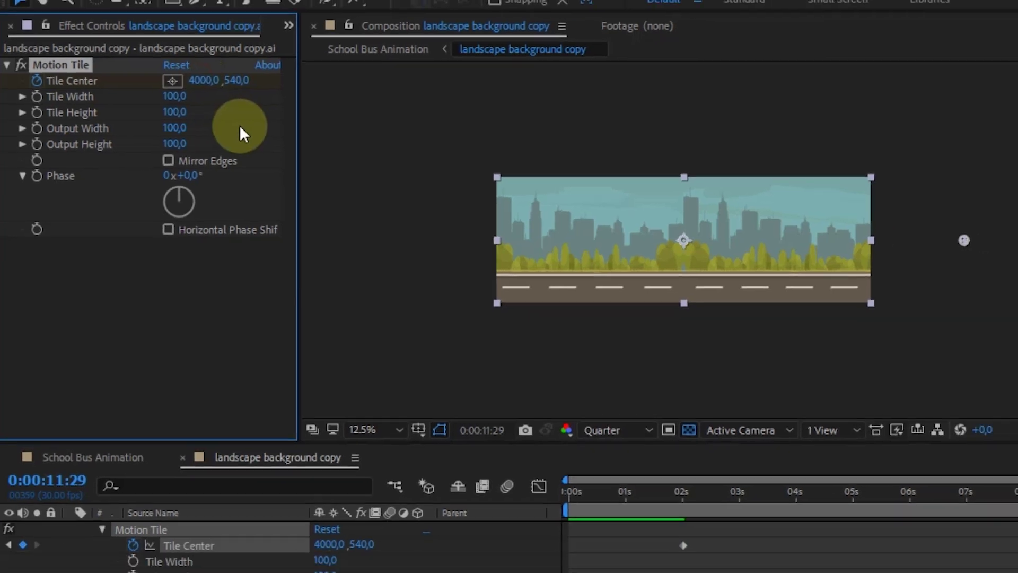
pyautogui.click(547, 420)
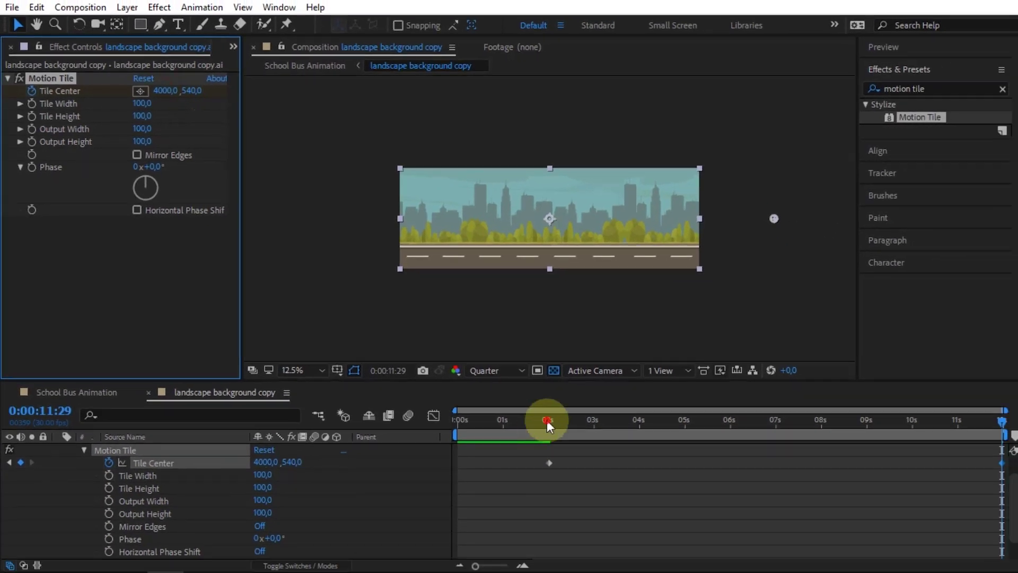
pyautogui.click(85, 449)
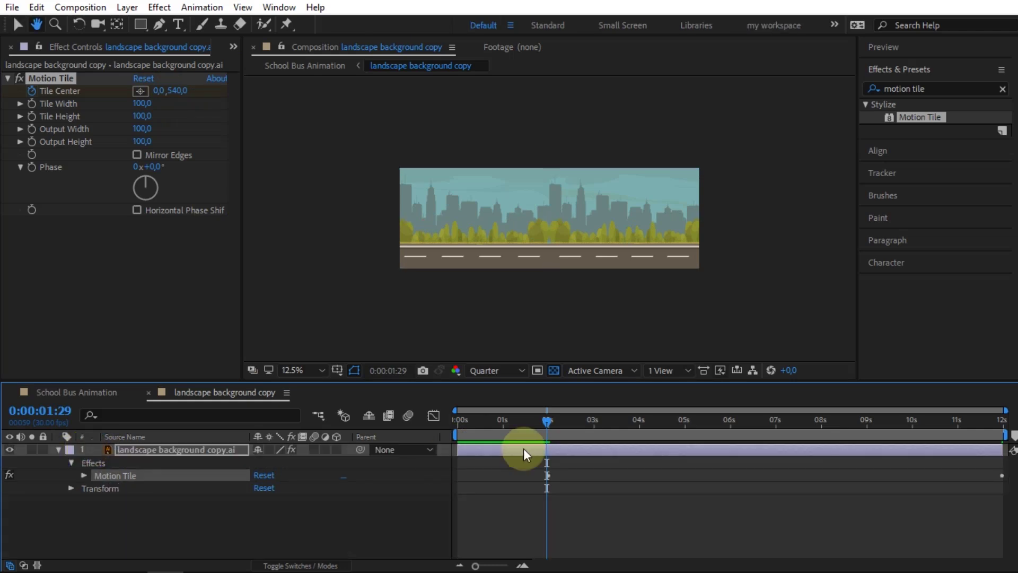
# Step: Preview the scrolling street, then return to the School Bus Animation composition
pyautogui.press('space')
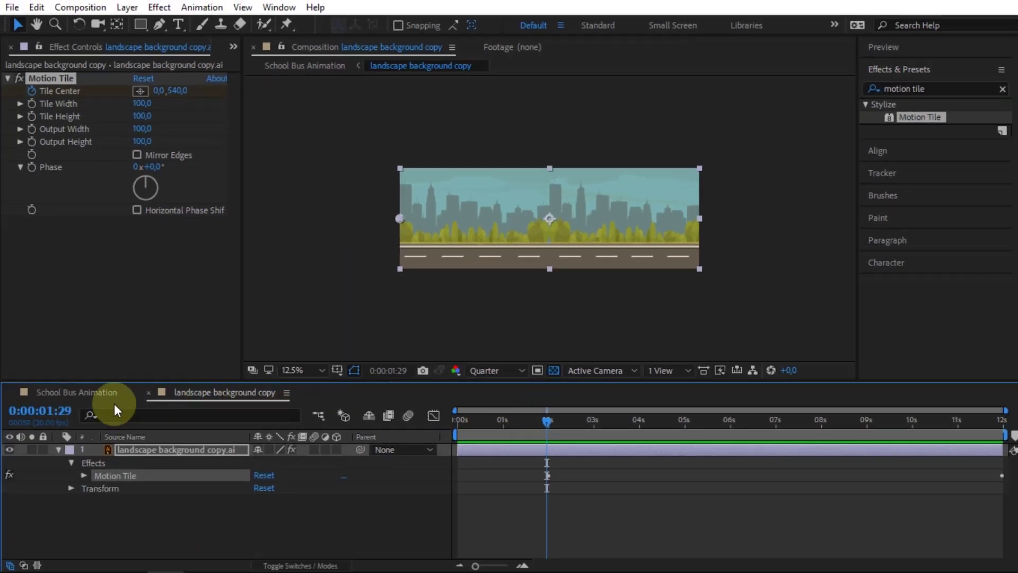
pyautogui.click(88, 390)
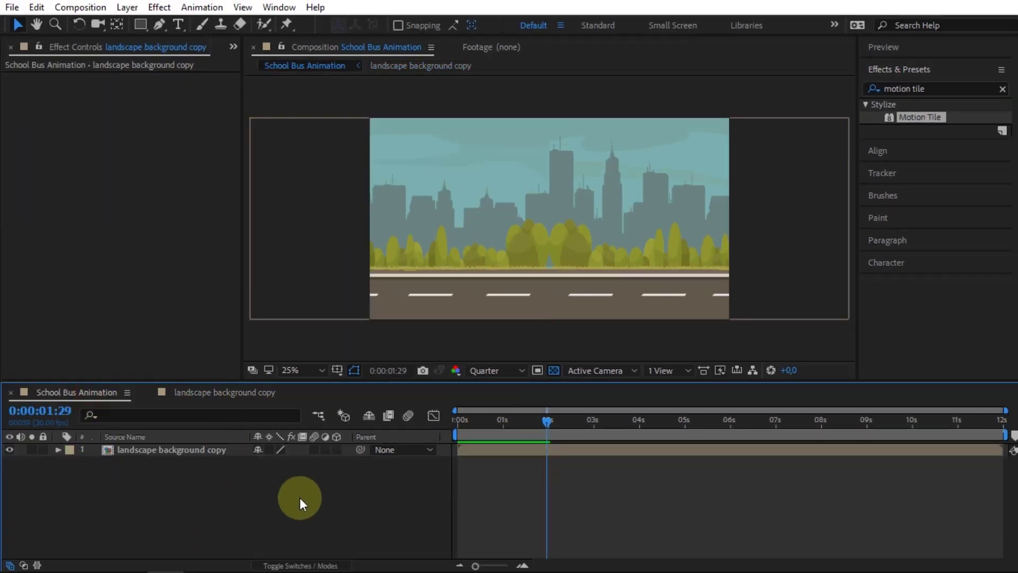
# Step: Import School Bus.ai as Composition - Retain Layer Sizes
pyautogui.click(231, 48)
pyautogui.click(261, 65)
pyautogui.rightClick(121, 249)
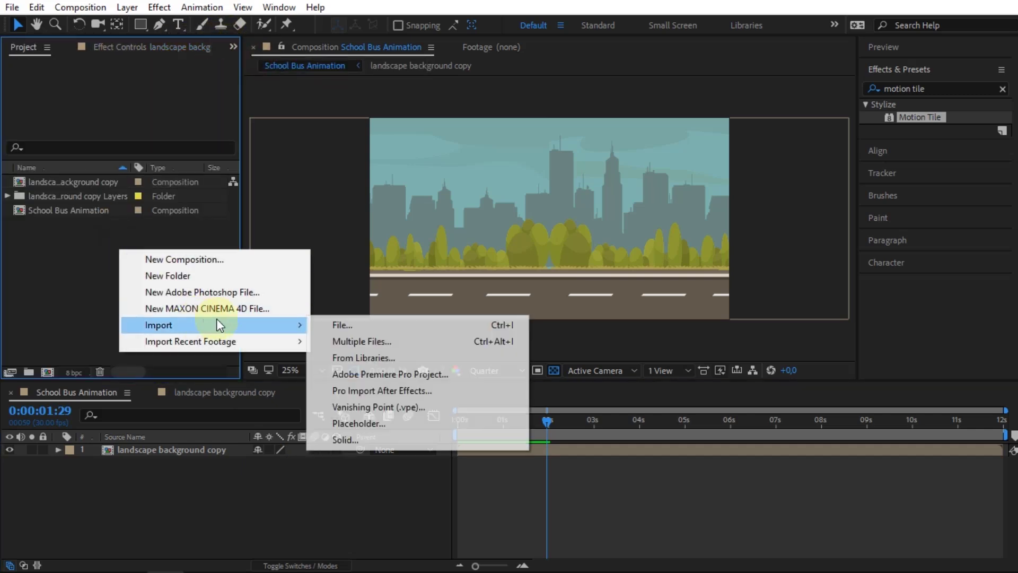
pyautogui.click(341, 327)
pyautogui.scroll(-3, 312, 227)
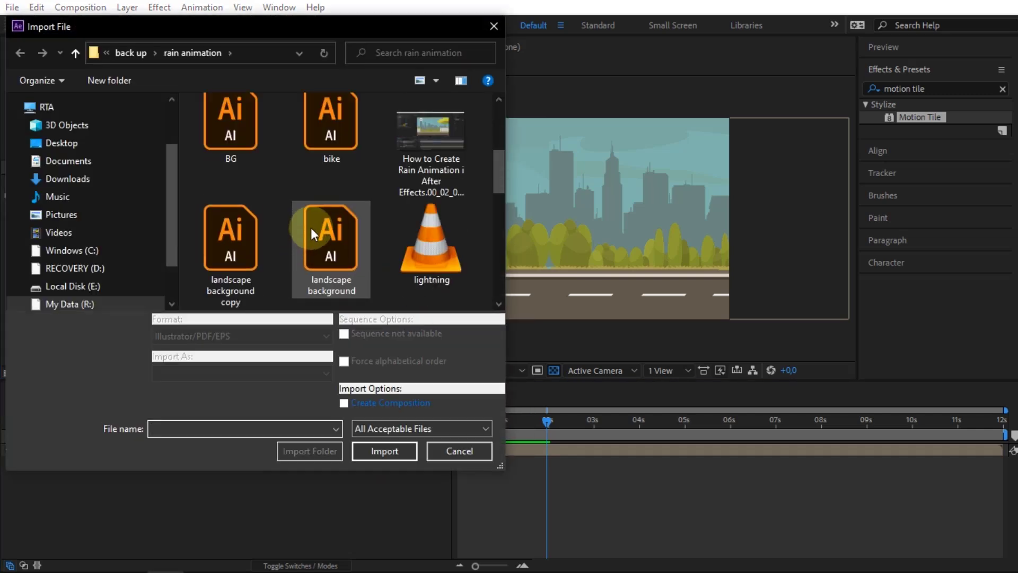
pyautogui.scroll(-2, 317, 233)
pyautogui.scroll(-2, 333, 237)
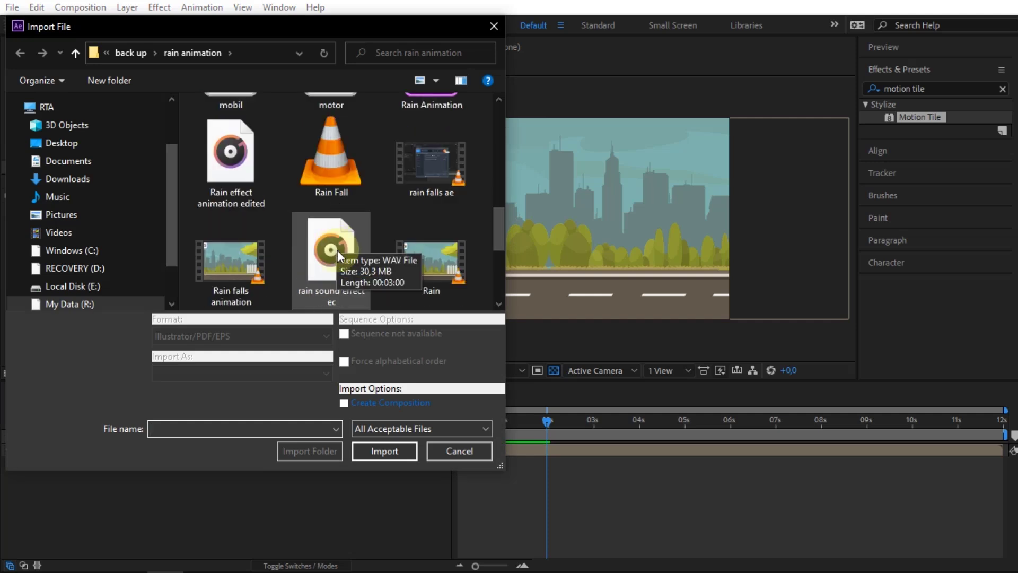
pyautogui.scroll(2, 338, 250)
pyautogui.scroll(-1, 357, 244)
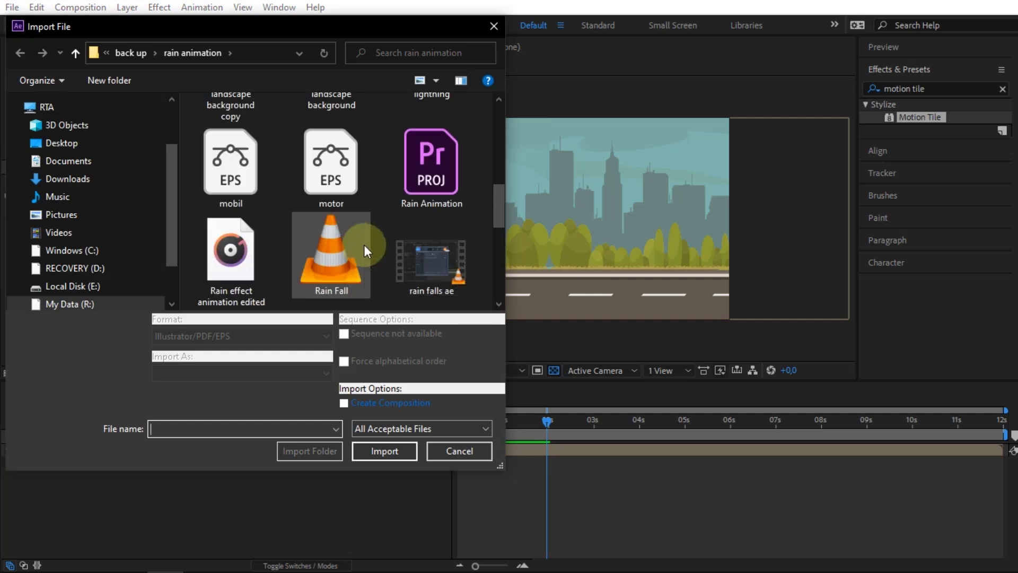
pyautogui.scroll(-2, 357, 244)
pyautogui.scroll(-2, 357, 245)
pyautogui.click(231, 263)
pyautogui.click(239, 373)
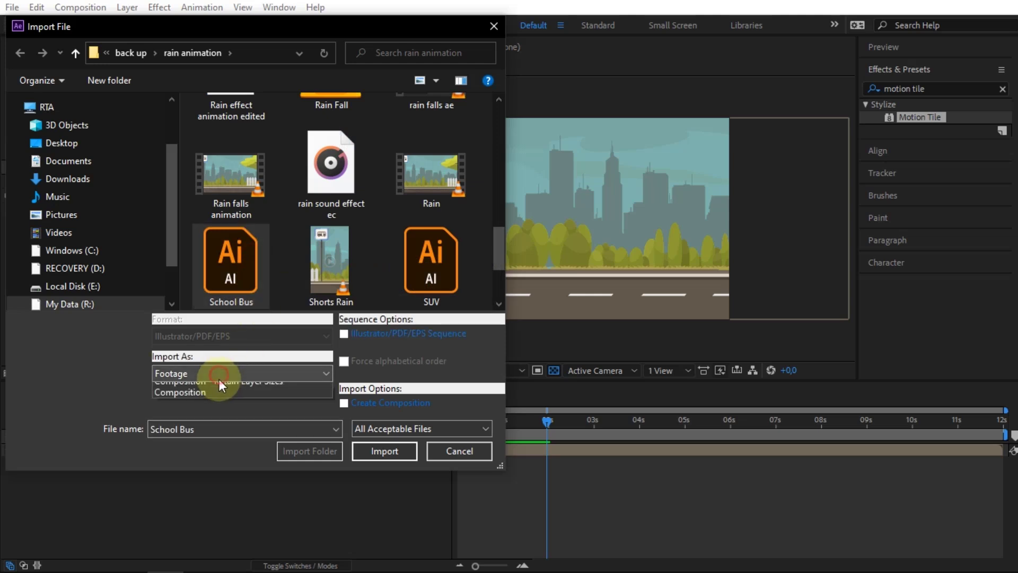
pyautogui.click(223, 400)
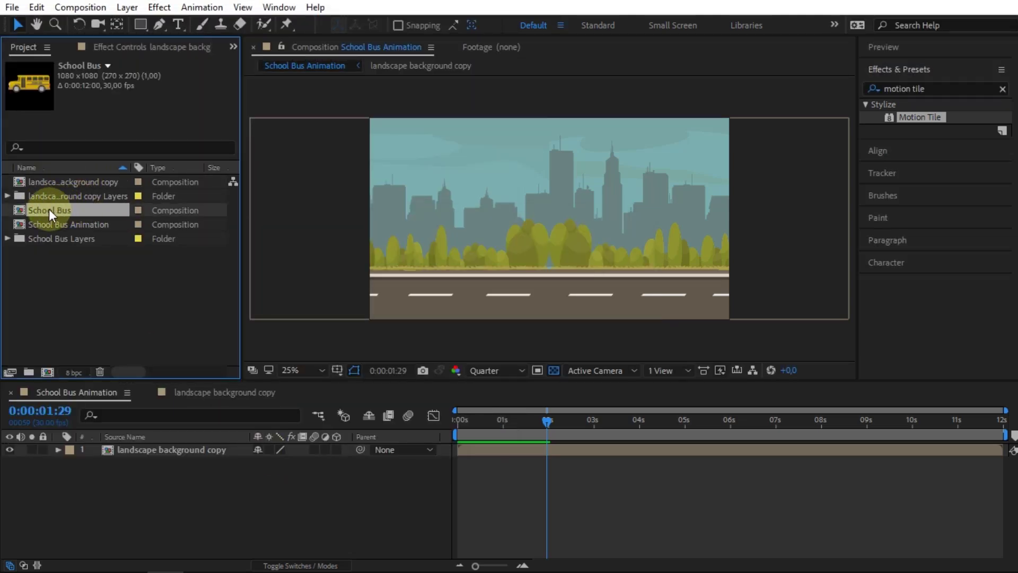
# Step: Drag the School Bus comp over the background, scale it up and set it on the road
pyautogui.moveTo(49, 209); pyautogui.dragTo(554, 222)
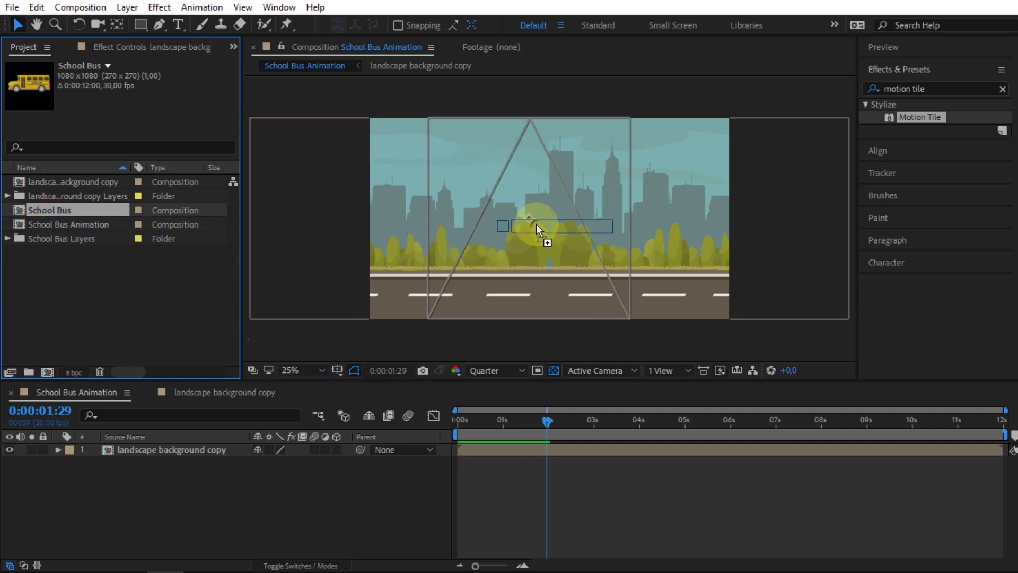
pyautogui.moveTo(554, 221); pyautogui.dragTo(550, 221)
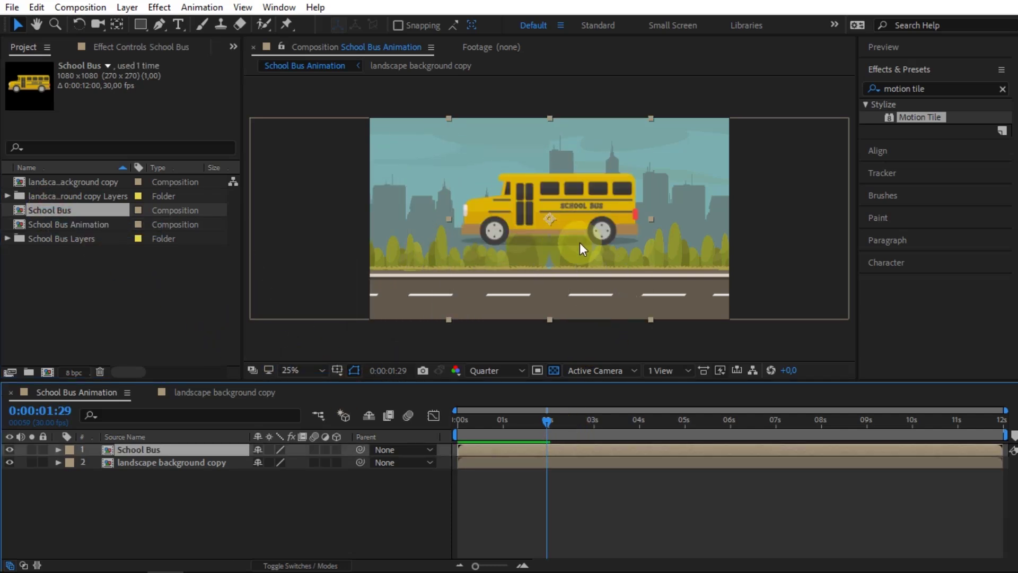
pyautogui.moveTo(652, 319); pyautogui.dragTo(667, 348)
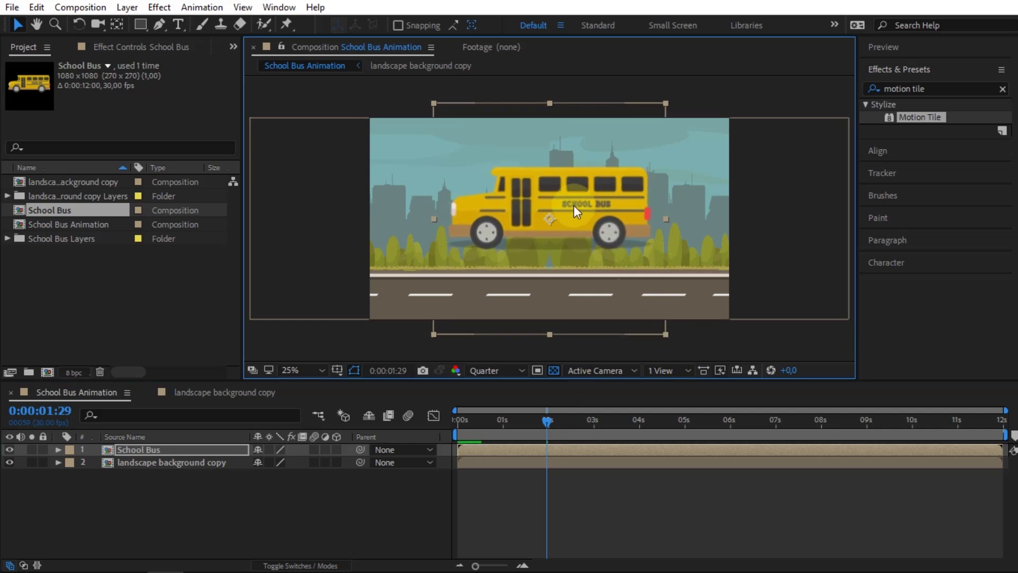
pyautogui.moveTo(574, 205); pyautogui.dragTo(575, 259)
pyautogui.moveTo(667, 157); pyautogui.dragTo(670, 154)
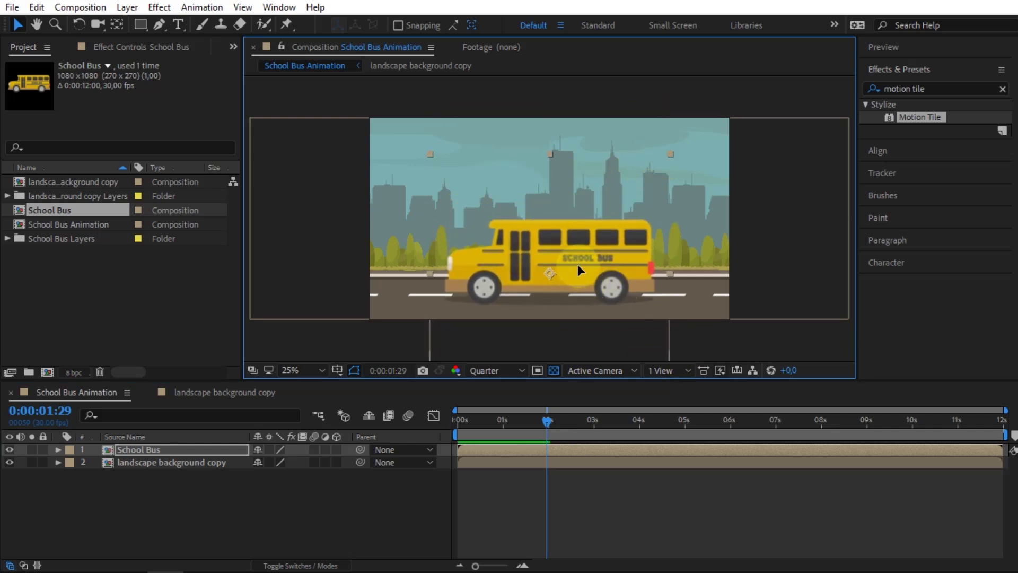
pyautogui.moveTo(578, 265); pyautogui.dragTo(577, 262)
pyautogui.click(527, 440)
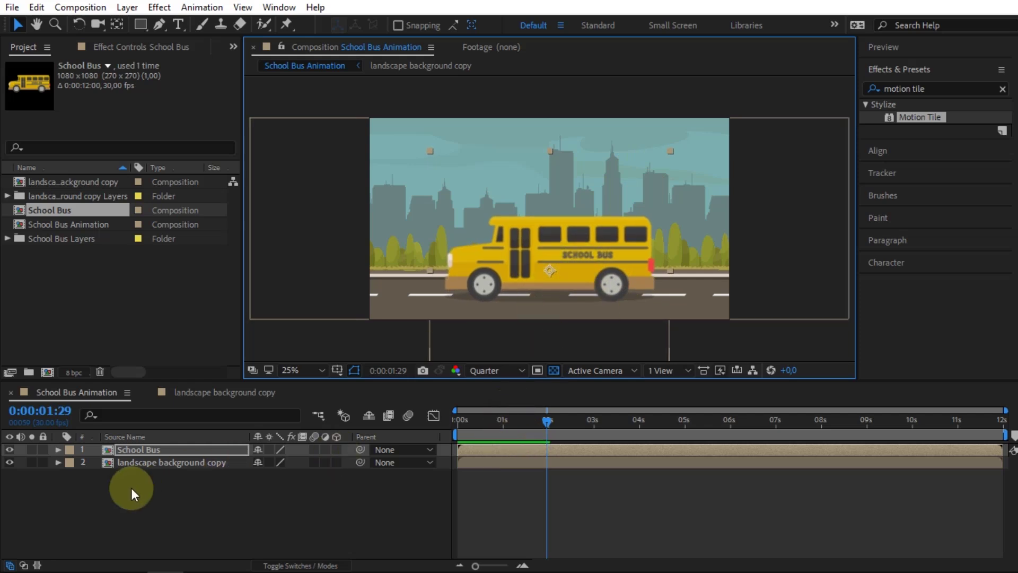
# Step: Open the School Bus precomp and return the playhead to 0:00:00:00
pyautogui.click(136, 448)
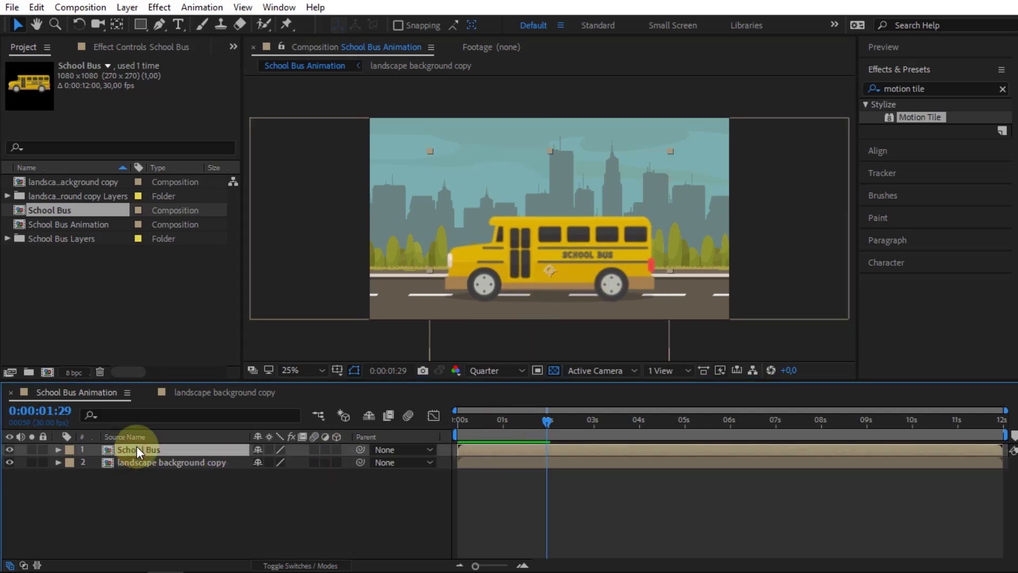
pyautogui.doubleClick(136, 448)
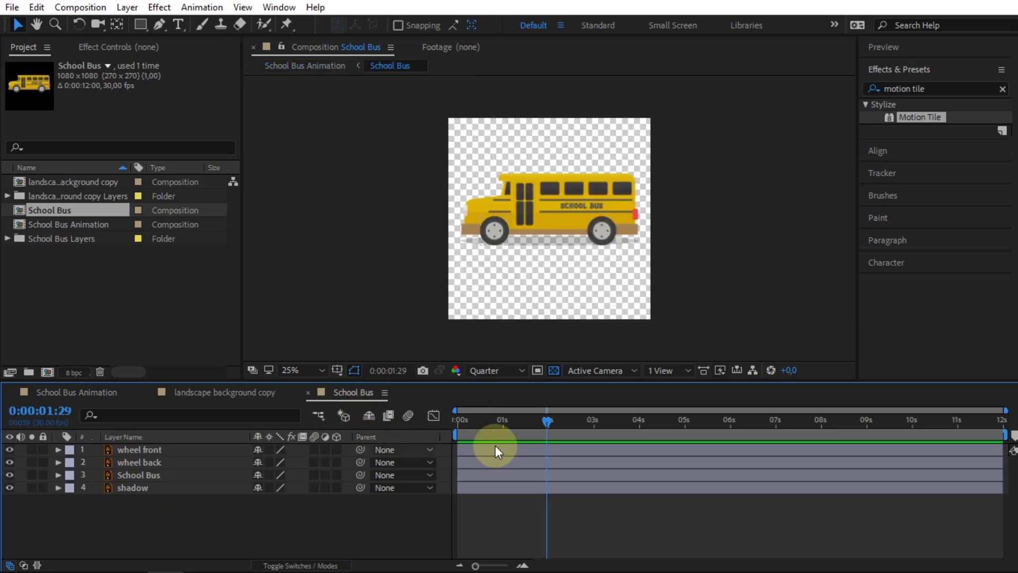
pyautogui.moveTo(471, 422); pyautogui.dragTo(421, 424)
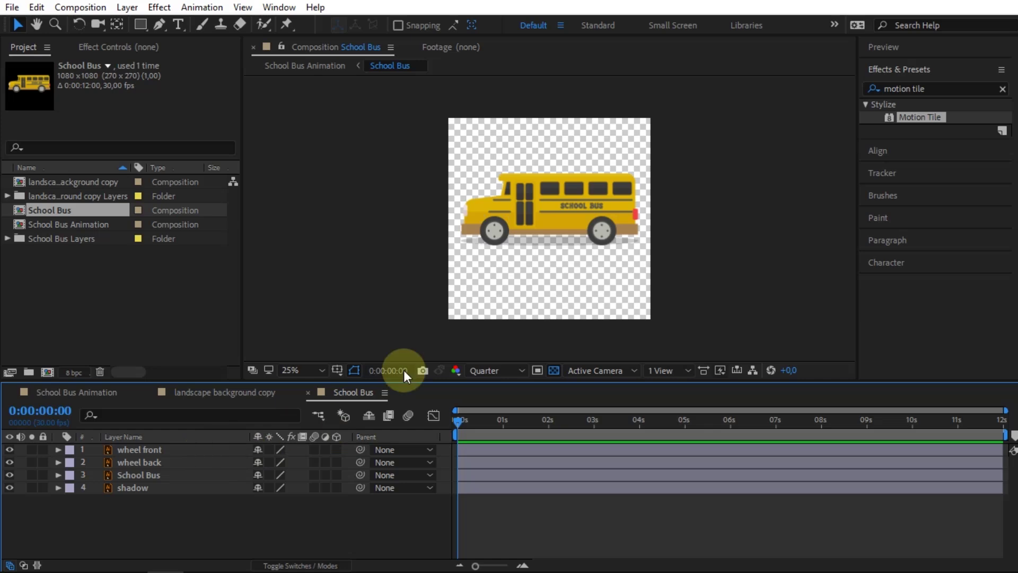
pyautogui.scroll(2, 525, 289)
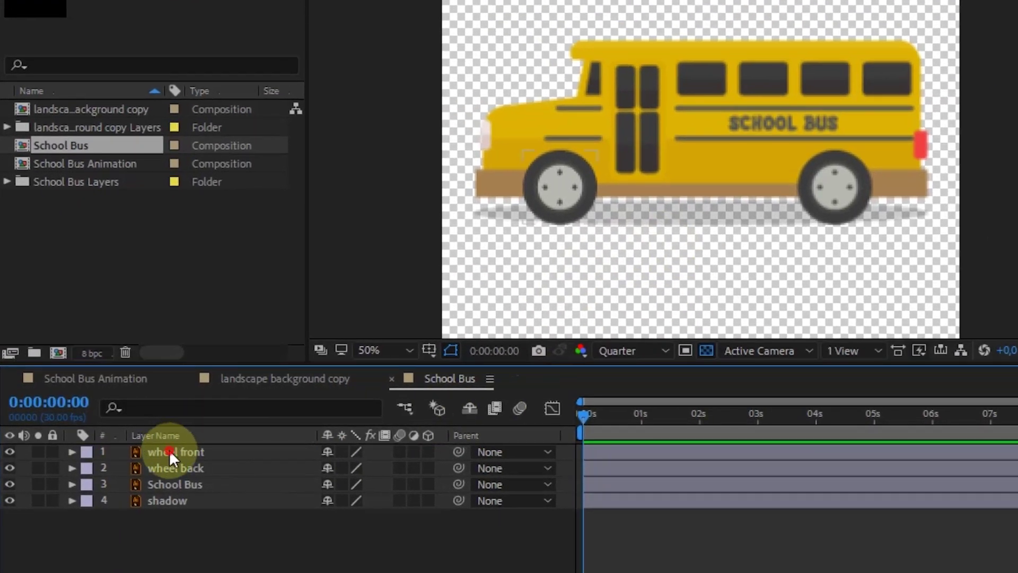
pyautogui.click(170, 450)
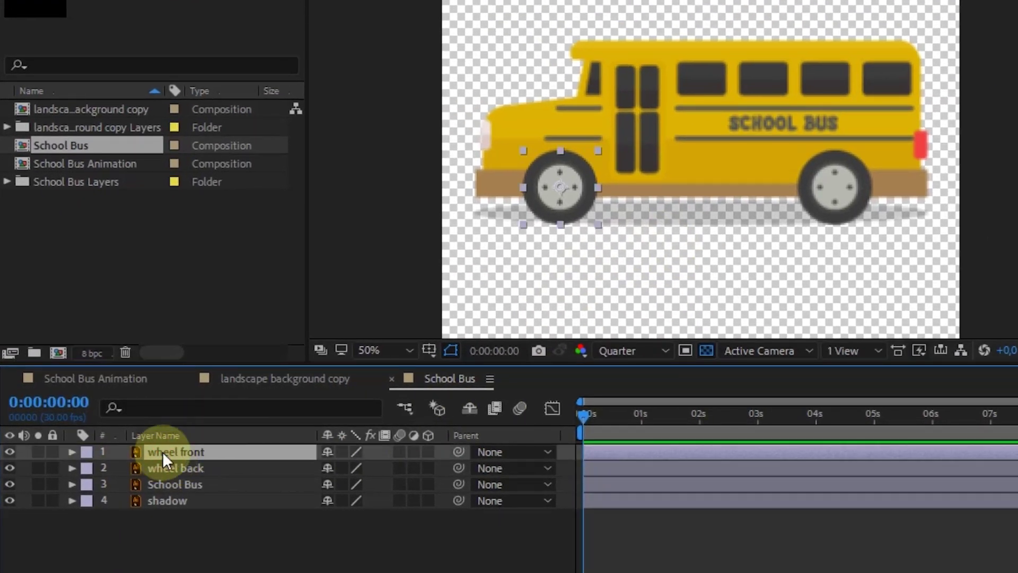
# Step: Give the wheel front layer's Rotation the expression time*-500
pyautogui.press('r')
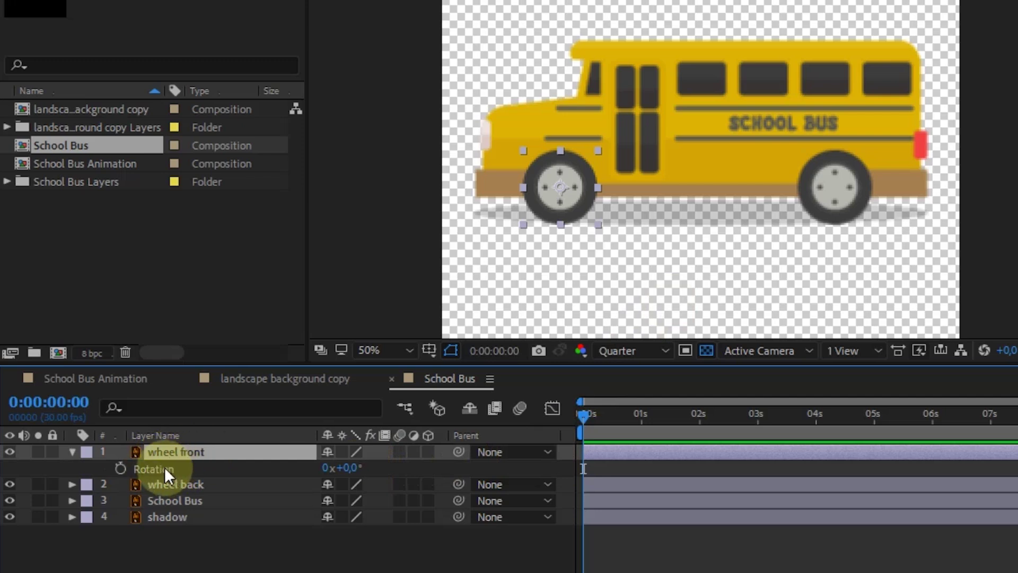
pyautogui.click(164, 468)
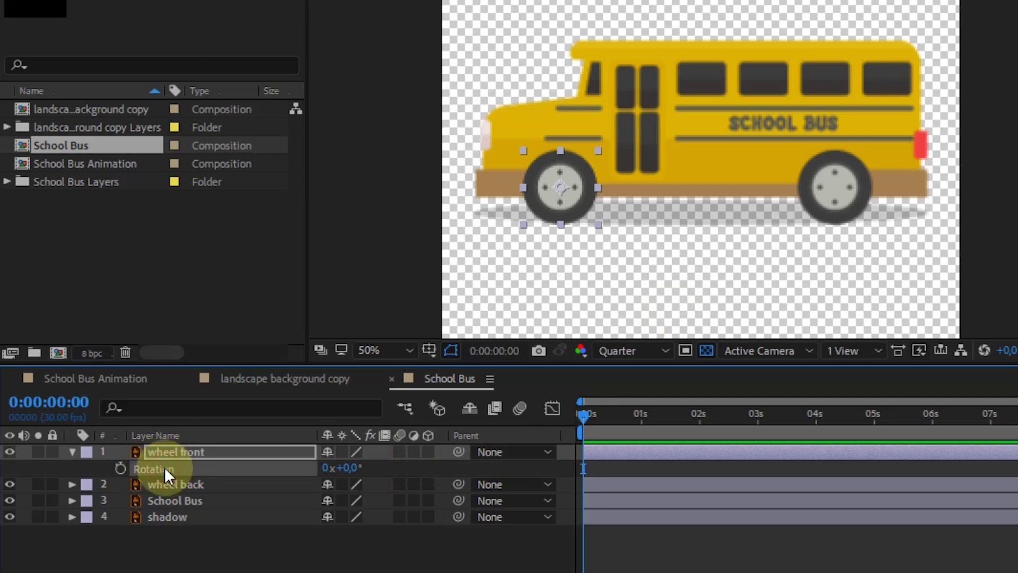
pyautogui.keyDown('alt'); pyautogui.click(120, 466); pyautogui.keyUp('alt')
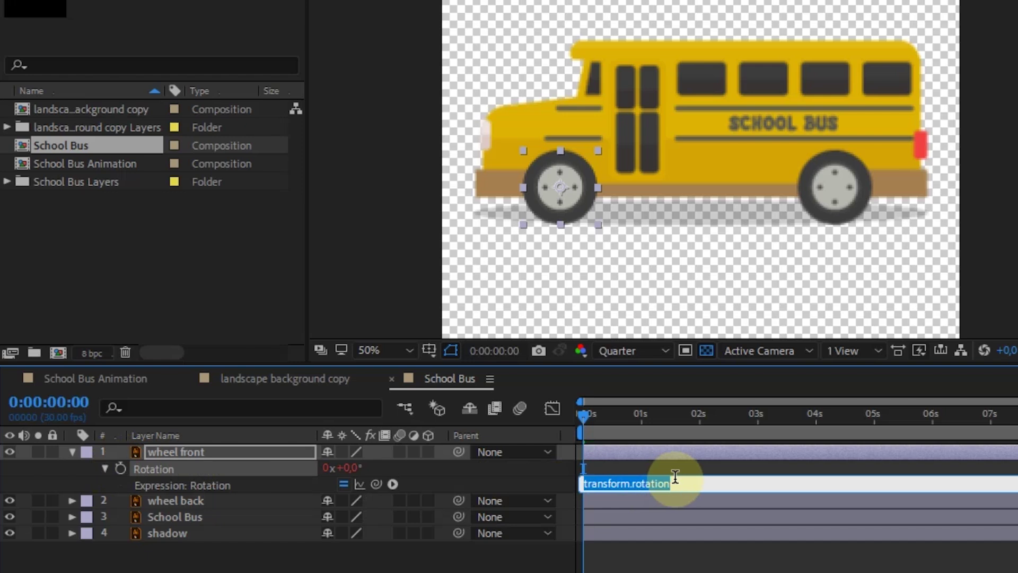
pyautogui.write('time')
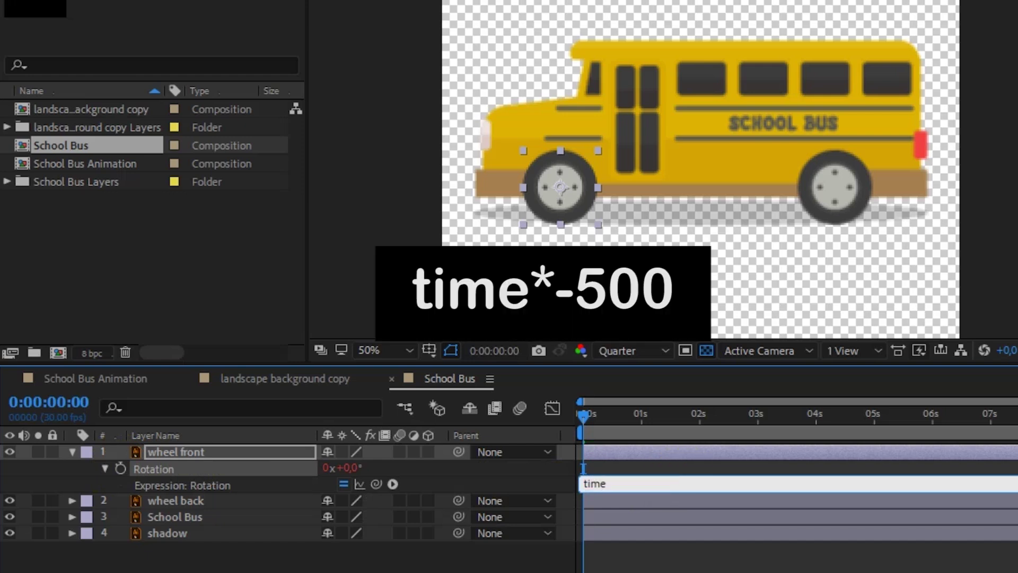
pyautogui.write('*-500')
pyautogui.click(546, 564)
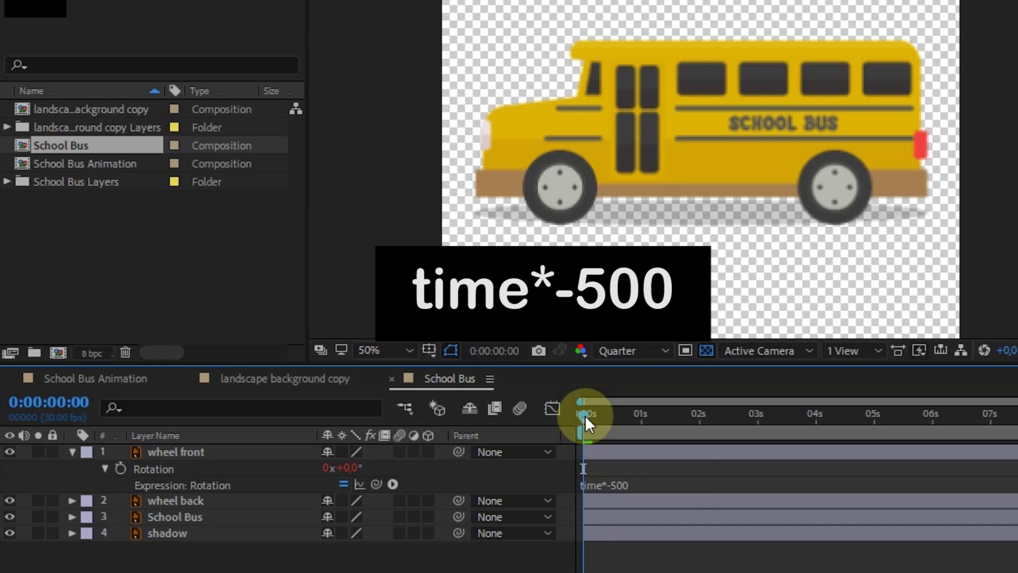
# Step: Scrub and play back to confirm the front wheel spins
pyautogui.moveTo(584, 416); pyautogui.dragTo(600, 413)
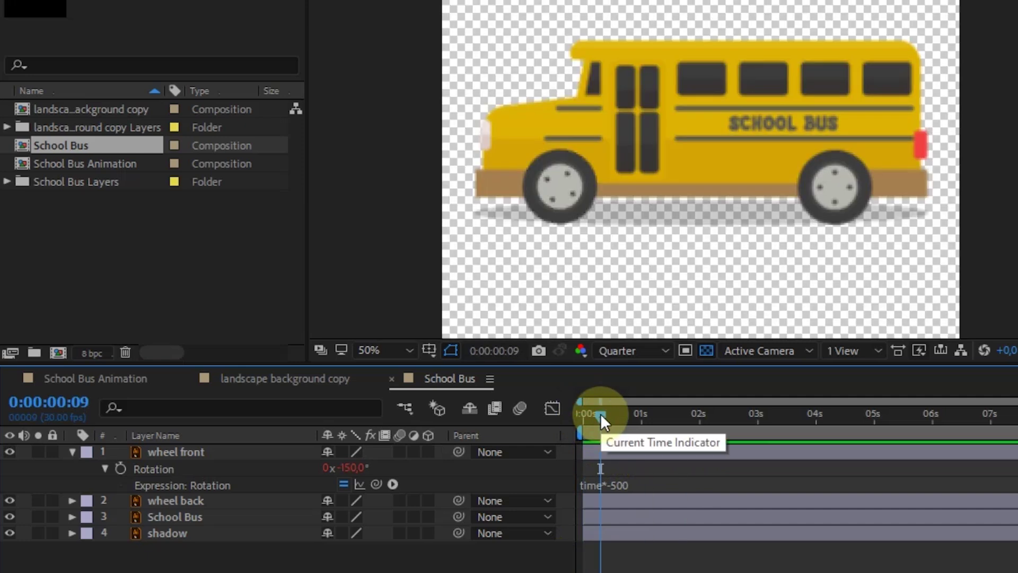
pyautogui.press('space')
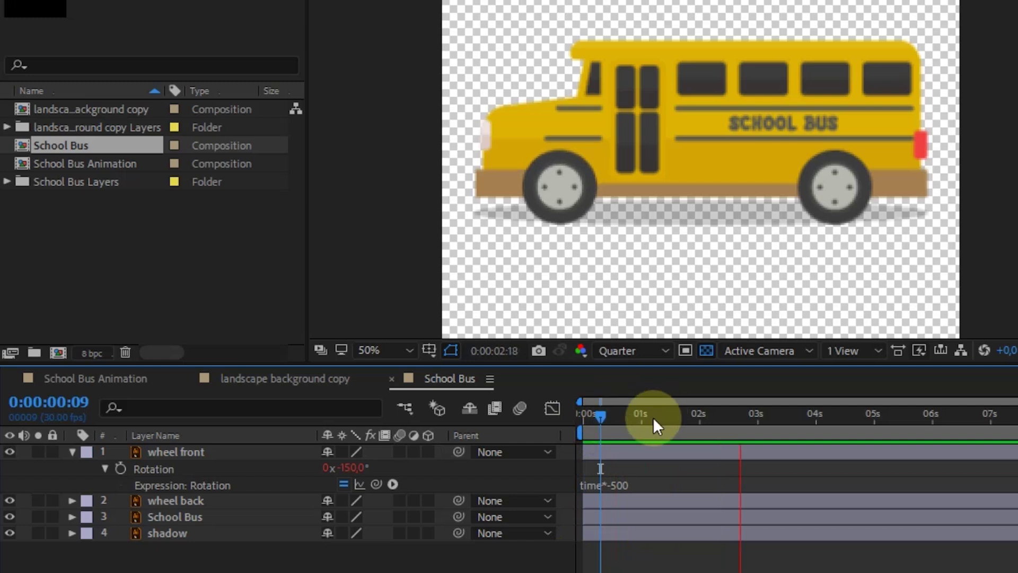
pyautogui.click(671, 417)
pyautogui.click(625, 415)
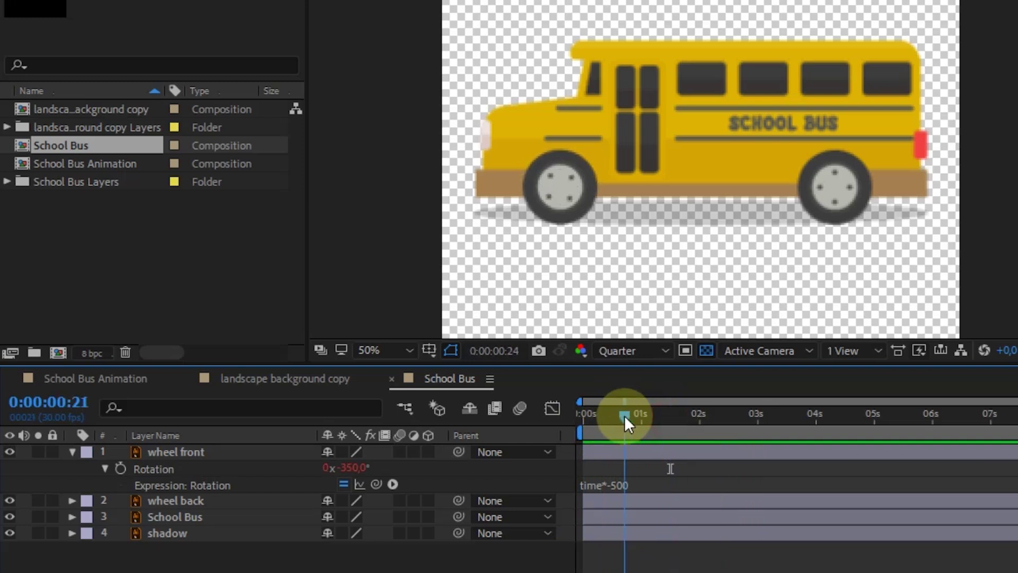
pyautogui.click(618, 481)
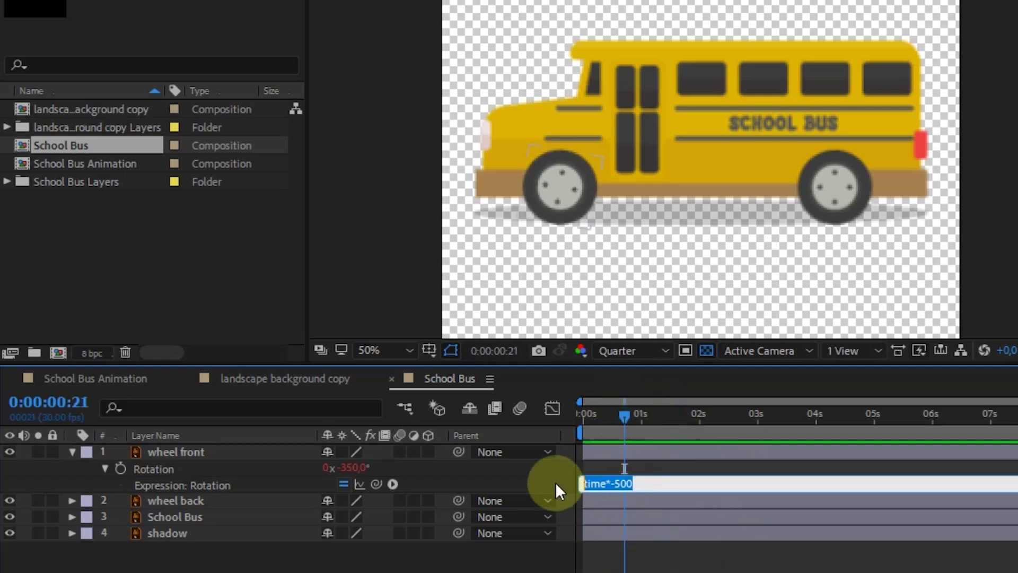
pyautogui.click(179, 501)
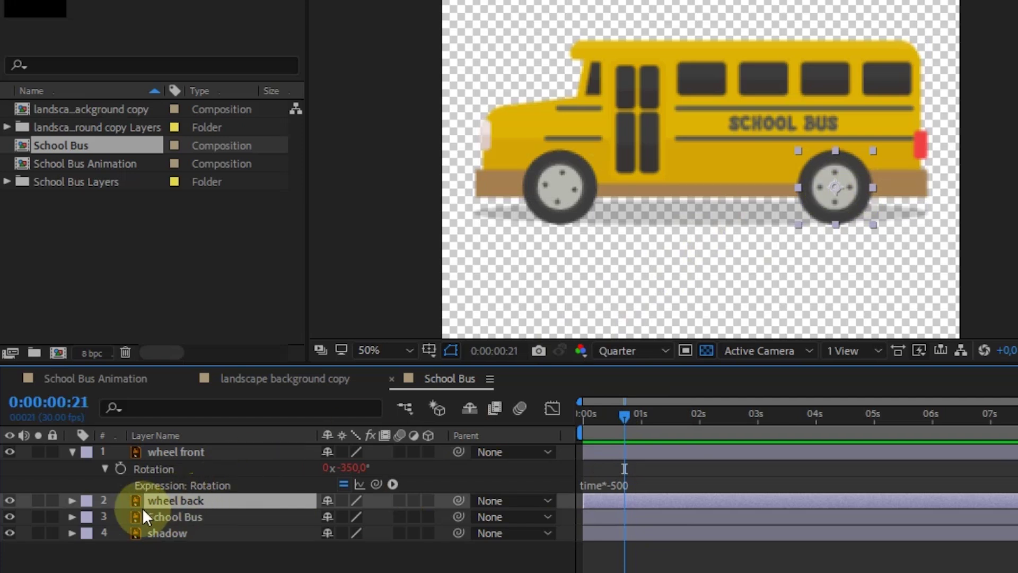
# Step: Paste the time*-500 expression into the wheel back layer's Rotation and preview both wheels spinning
pyautogui.press('r')
pyautogui.write('time*-500')
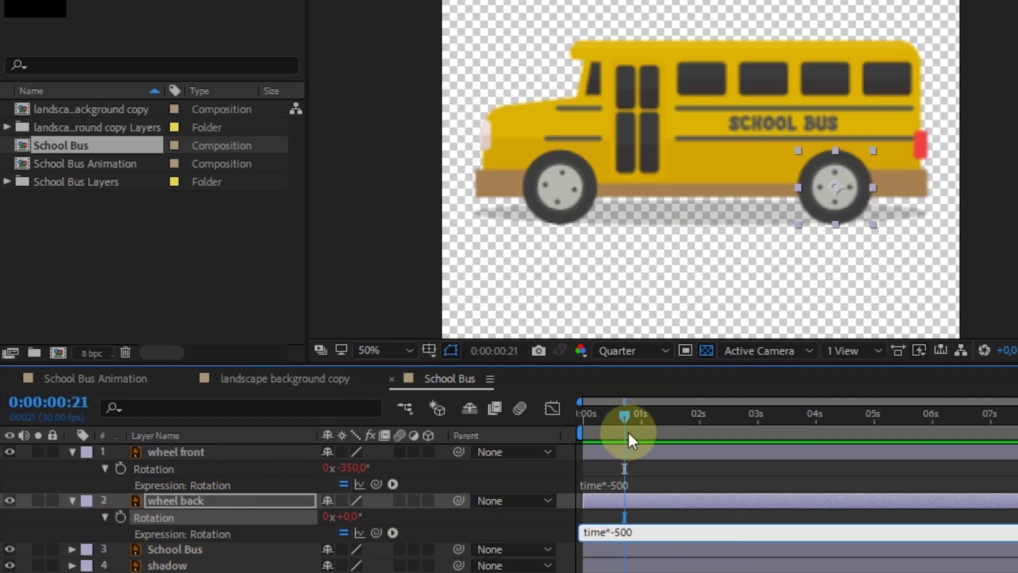
pyautogui.click(579, 415)
pyautogui.press('space')
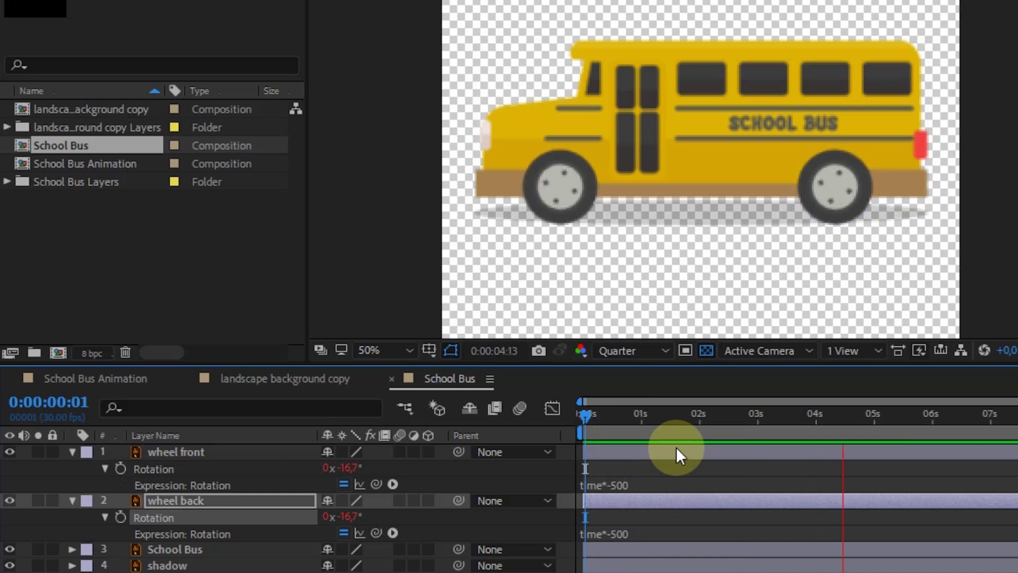
pyautogui.click(500, 327)
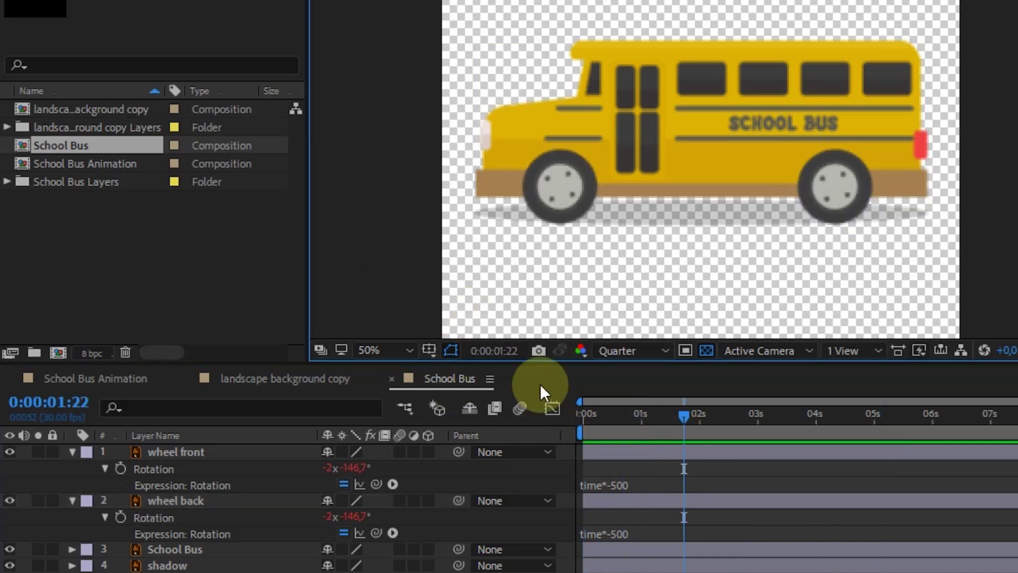
pyautogui.click(175, 549)
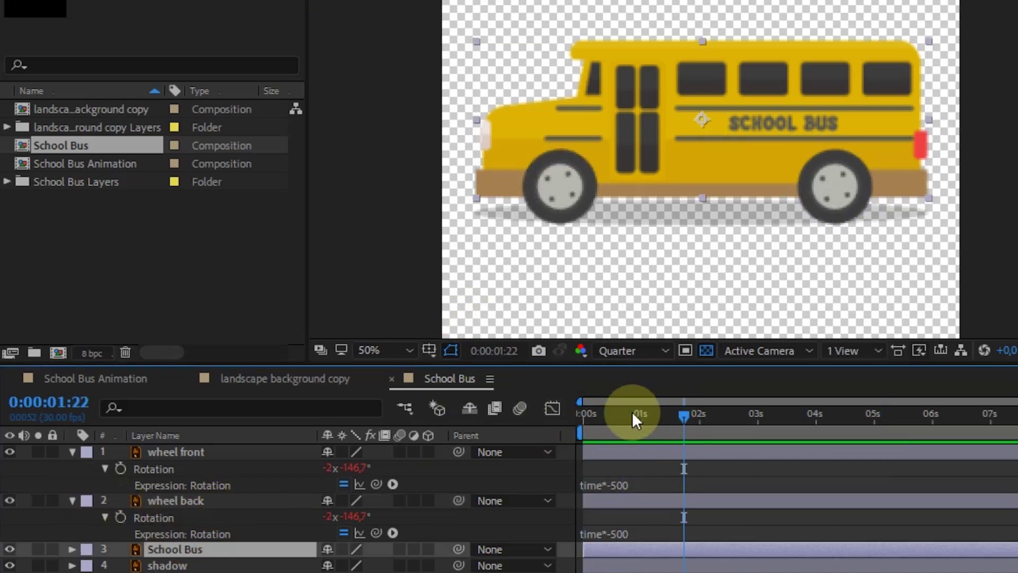
# Step: Keyframe the School Bus Position at frame 0 and lower it slightly at frame 10
pyautogui.moveTo(633, 418); pyautogui.dragTo(561, 419)
pyautogui.press('p')
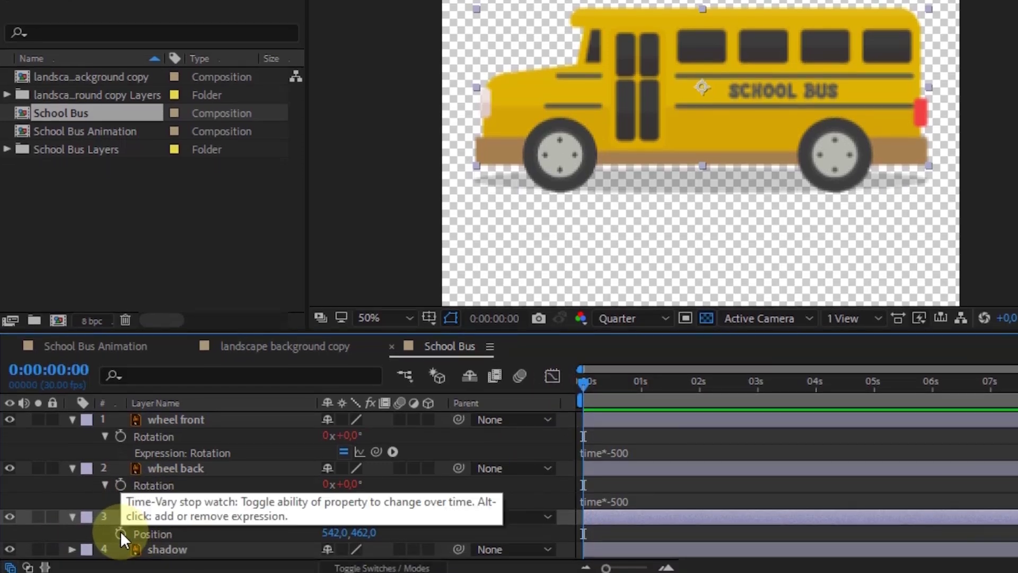
pyautogui.click(120, 533)
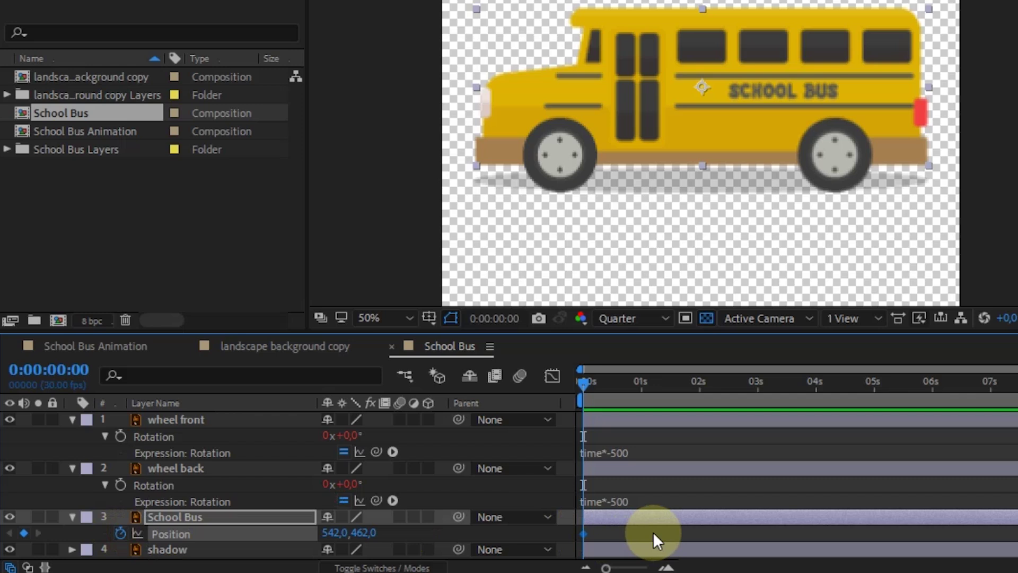
pyautogui.hotkey('shift', 'pagedown')
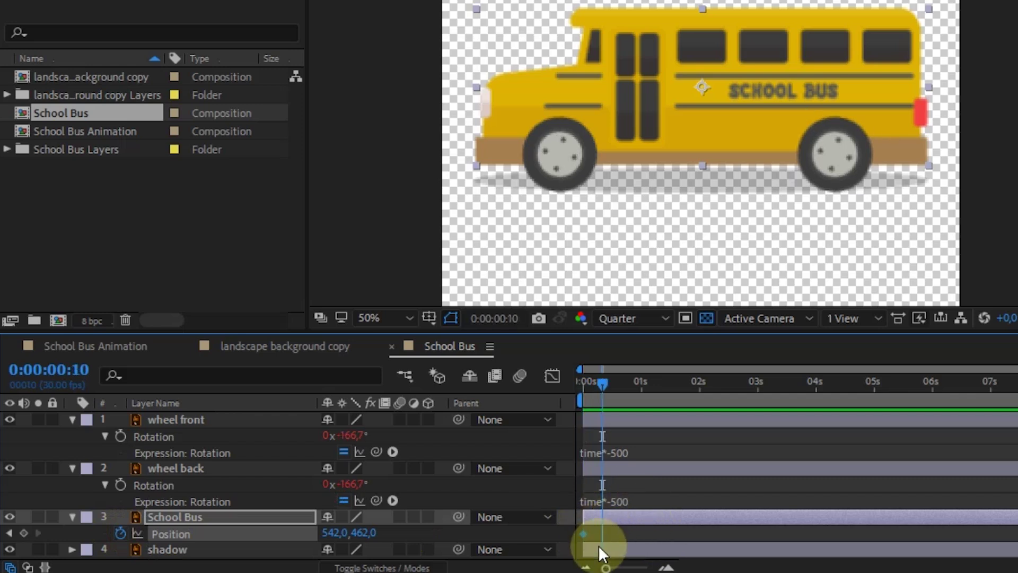
pyautogui.click(25, 533)
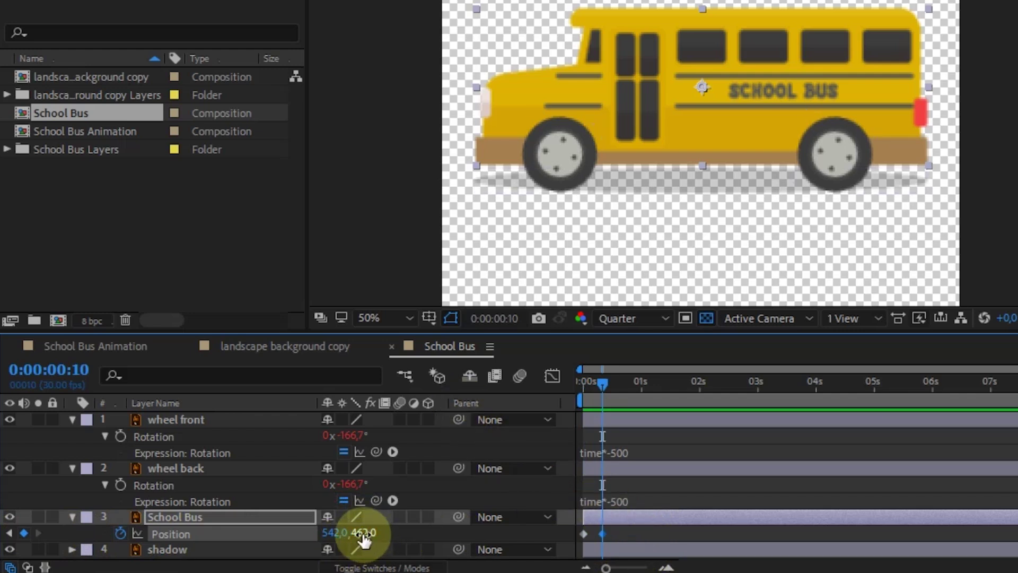
pyautogui.moveTo(362, 534); pyautogui.dragTo(365, 535)
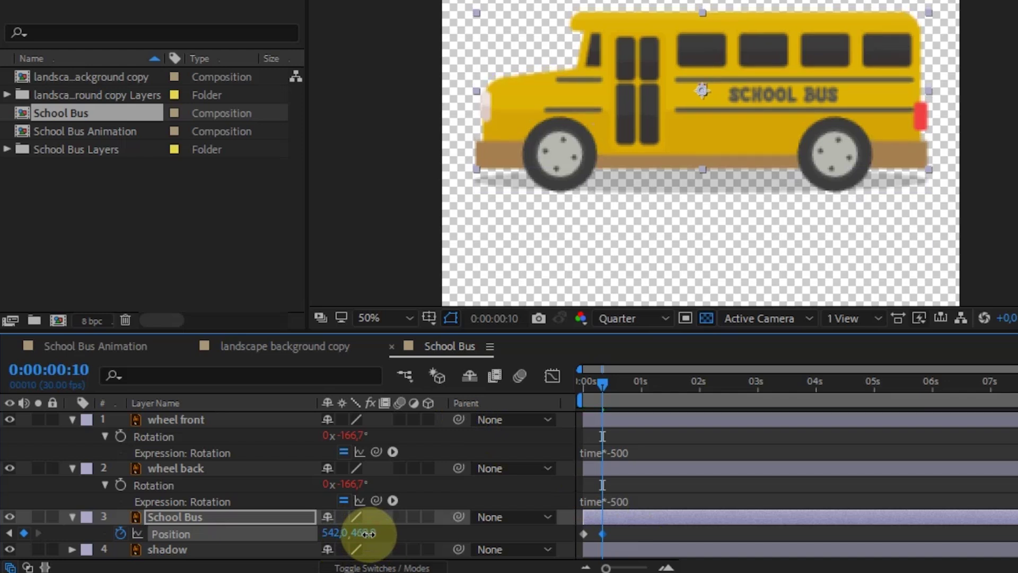
pyautogui.click(586, 384)
pyautogui.press('k')
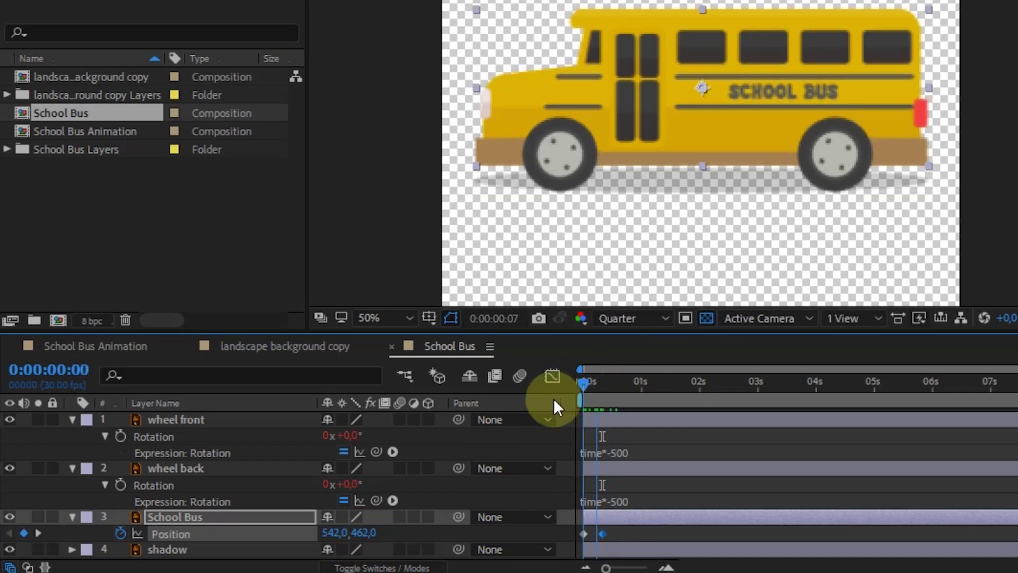
pyautogui.moveTo(362, 533)
pyautogui.mouseDown()
pyautogui.moveTo(374, 532)
pyautogui.moveTo(362, 532)
pyautogui.mouseUp()
# Step: Add a frame-20 Position keyframe back at the original height, check the bob, and select the keyframes
pyautogui.press('space')
pyautogui.press('space')
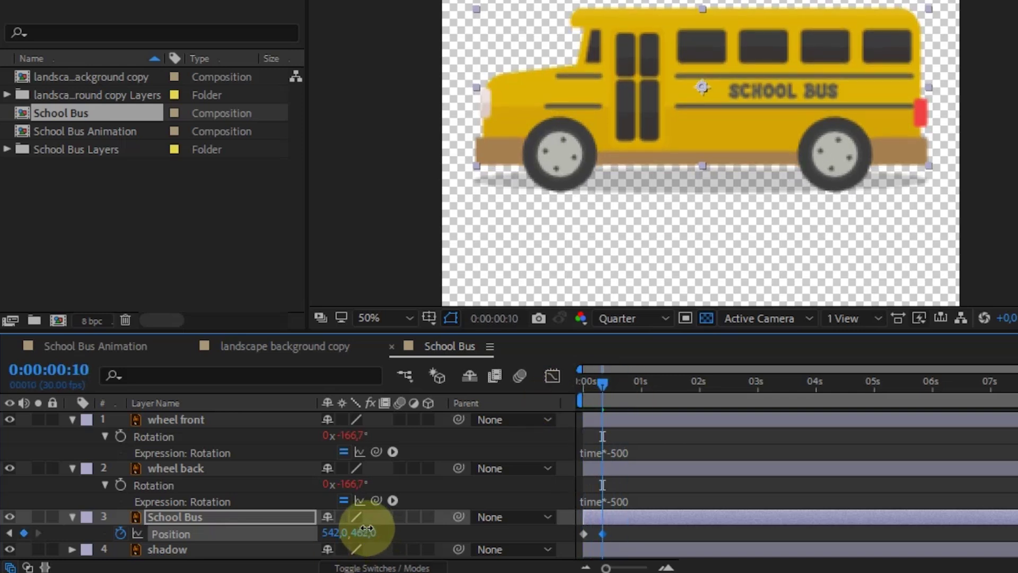
pyautogui.press('space')
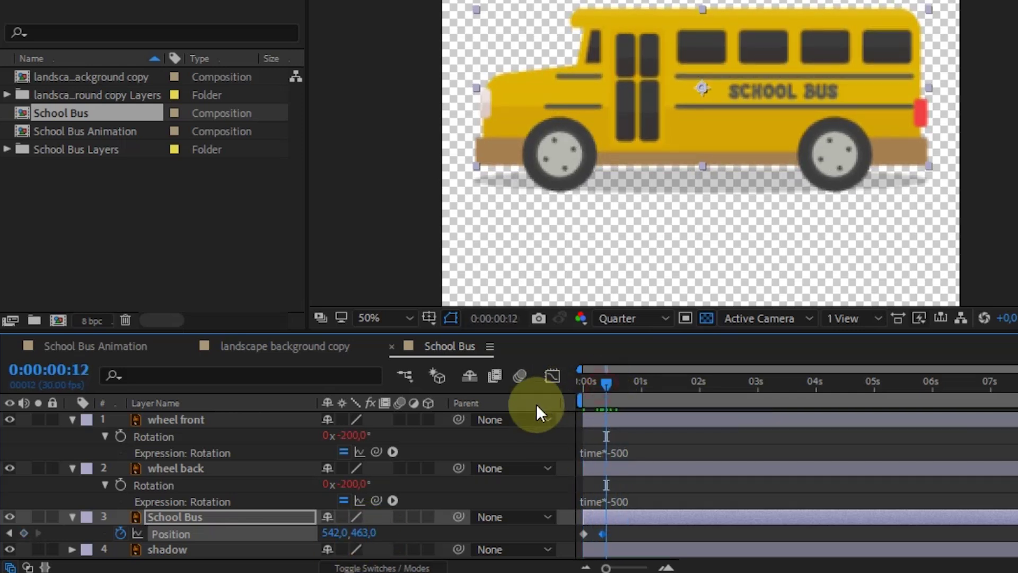
pyautogui.click(583, 533)
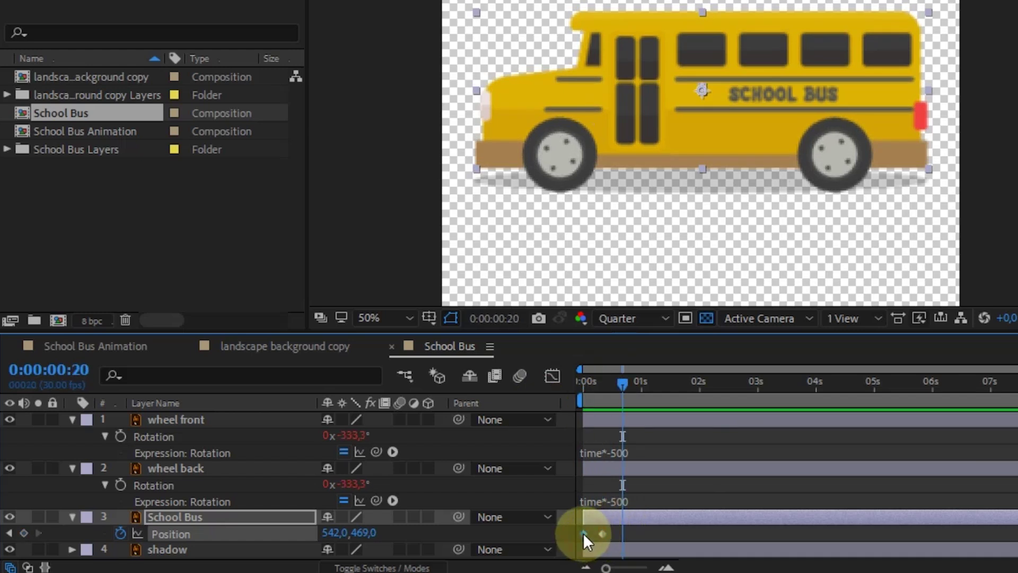
pyautogui.hotkey('ctrl', 'c')
pyautogui.hotkey('ctrl', 'v')
pyautogui.moveTo(617, 382)
pyautogui.mouseDown()
pyautogui.moveTo(567, 394)
pyautogui.moveTo(613, 388)
pyautogui.mouseUp()
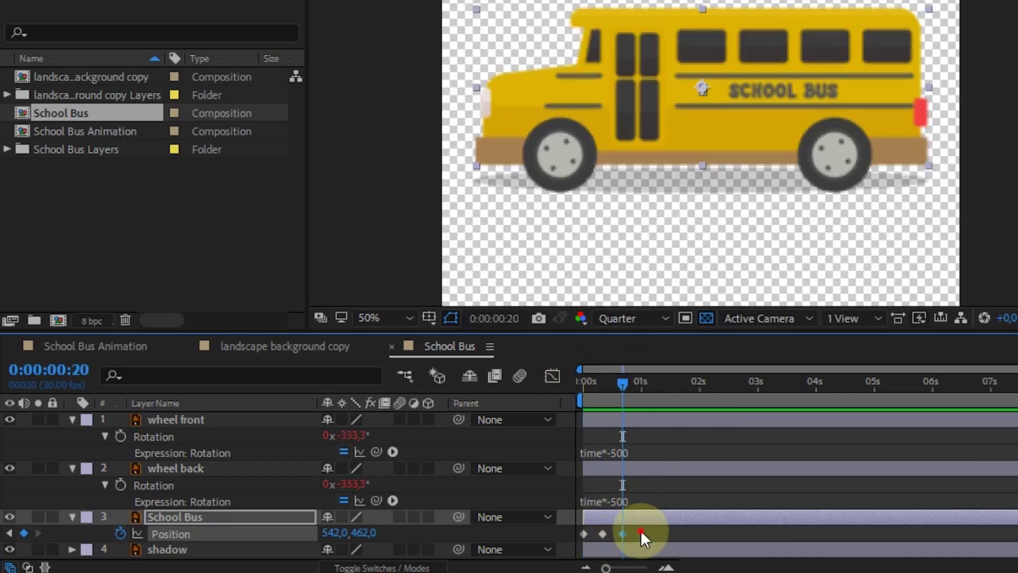
pyautogui.moveTo(640, 528); pyautogui.dragTo(584, 535)
# Step: Apply Keyframe Assistant > Easy Ease to the selected School Bus Position keyframes
pyautogui.rightClick(582, 535)
pyautogui.moveTo(663, 521)
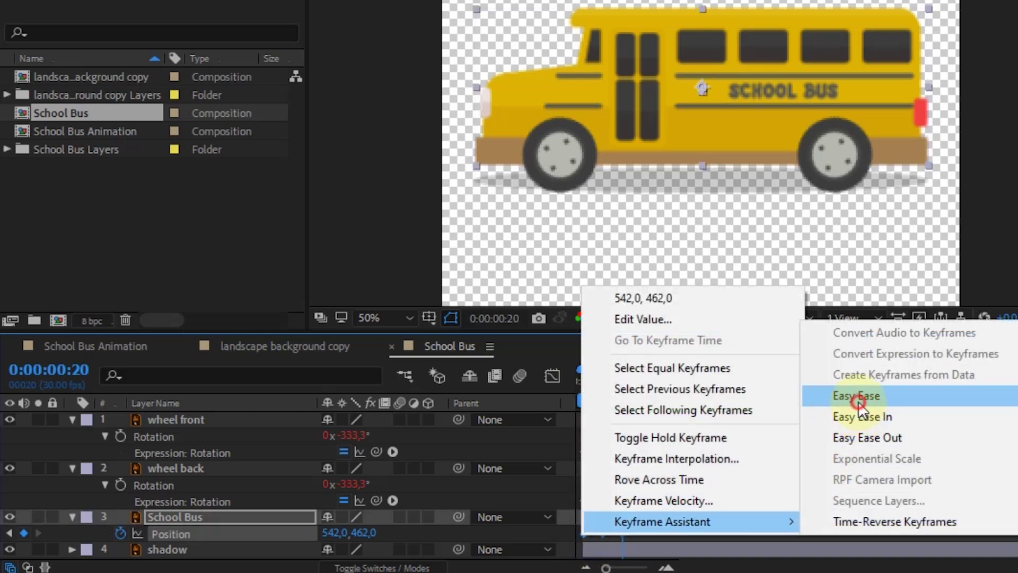
pyautogui.click(856, 395)
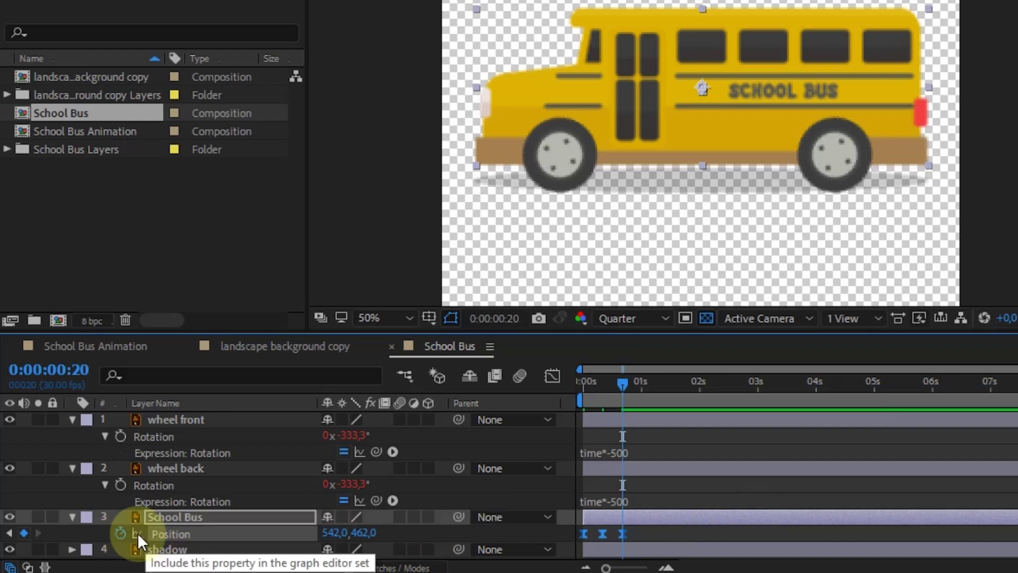
# Step: Add a loopOut() expression to the School Bus body's Position so the bob repeats
pyautogui.keyDown('alt'); pyautogui.click(120, 533); pyautogui.keyUp('alt')
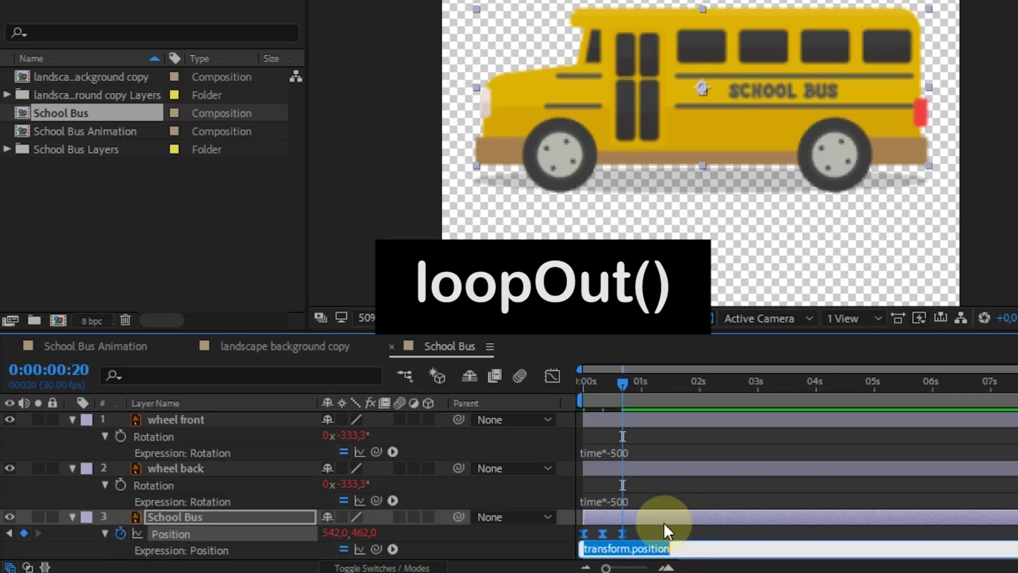
pyautogui.write('loopOu')
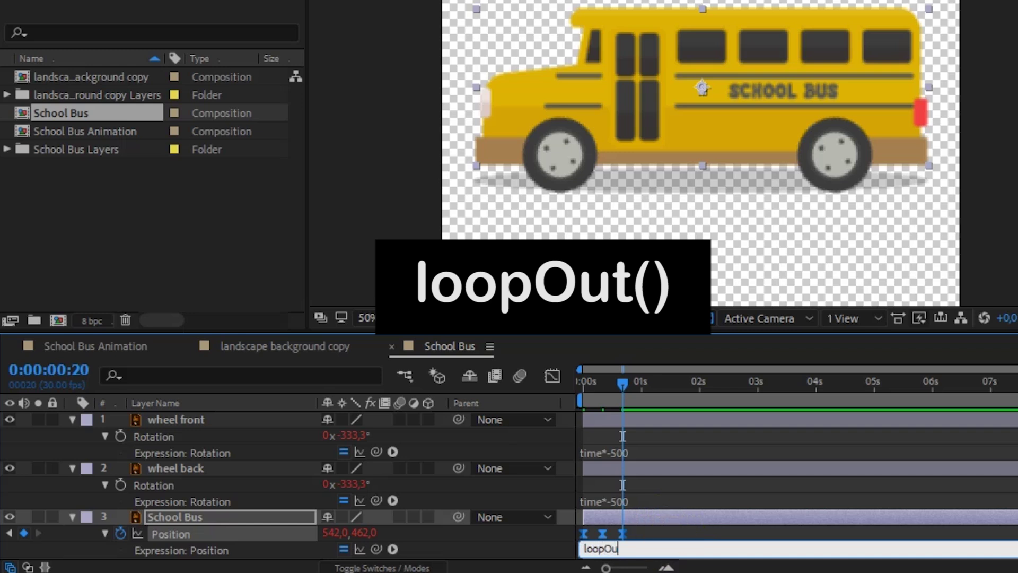
pyautogui.write(')')
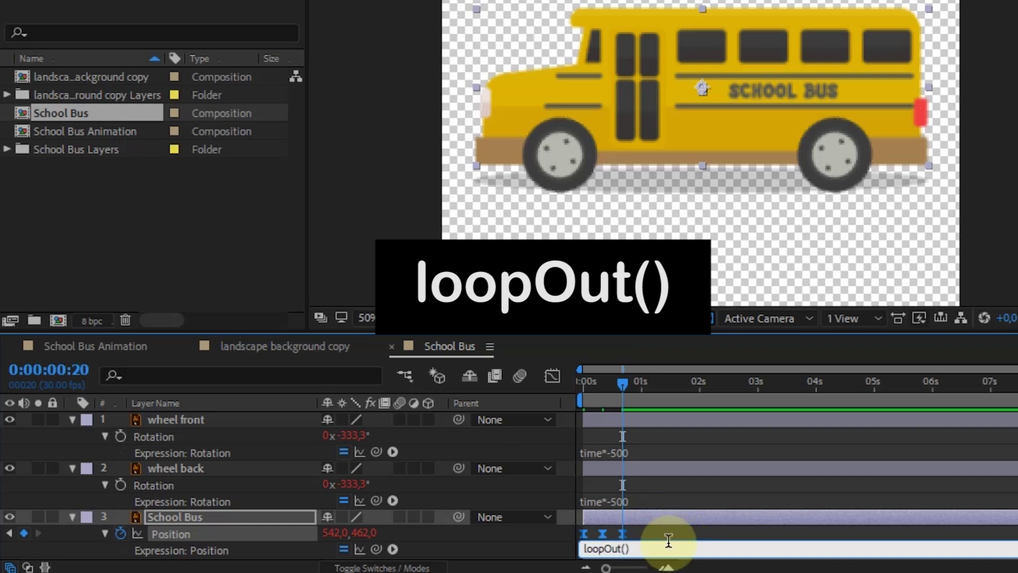
pyautogui.click(623, 383)
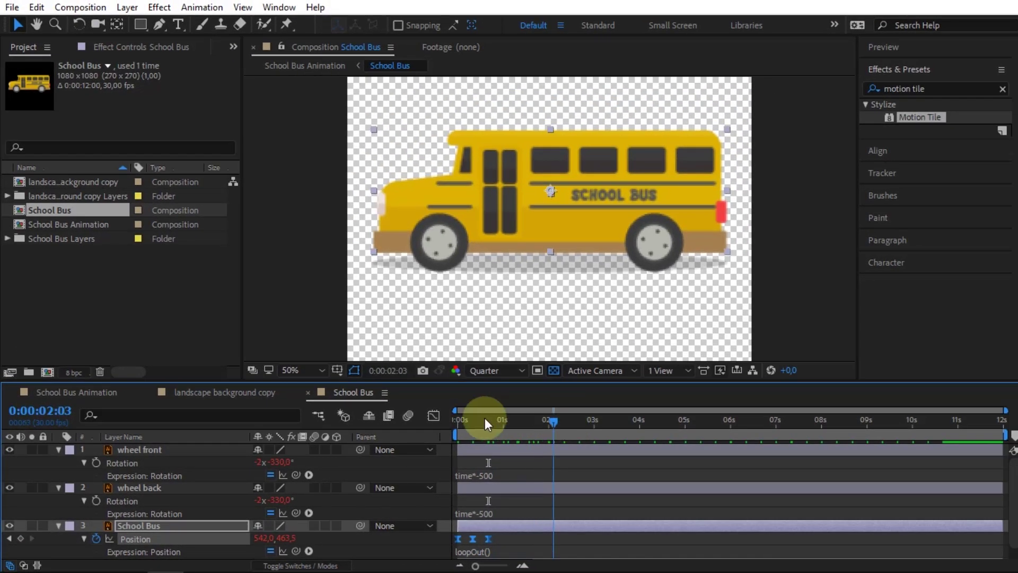
pyautogui.moveTo(484, 418)
pyautogui.mouseDown()
pyautogui.moveTo(451, 420)
pyautogui.moveTo(460, 420)
pyautogui.mouseUp()
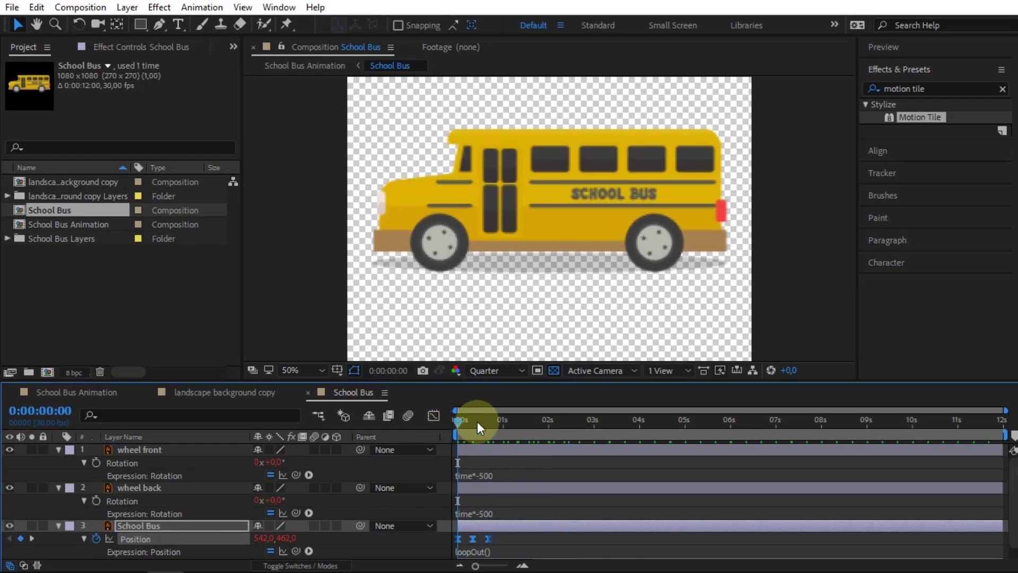
pyautogui.click(464, 419)
pyautogui.press('space')
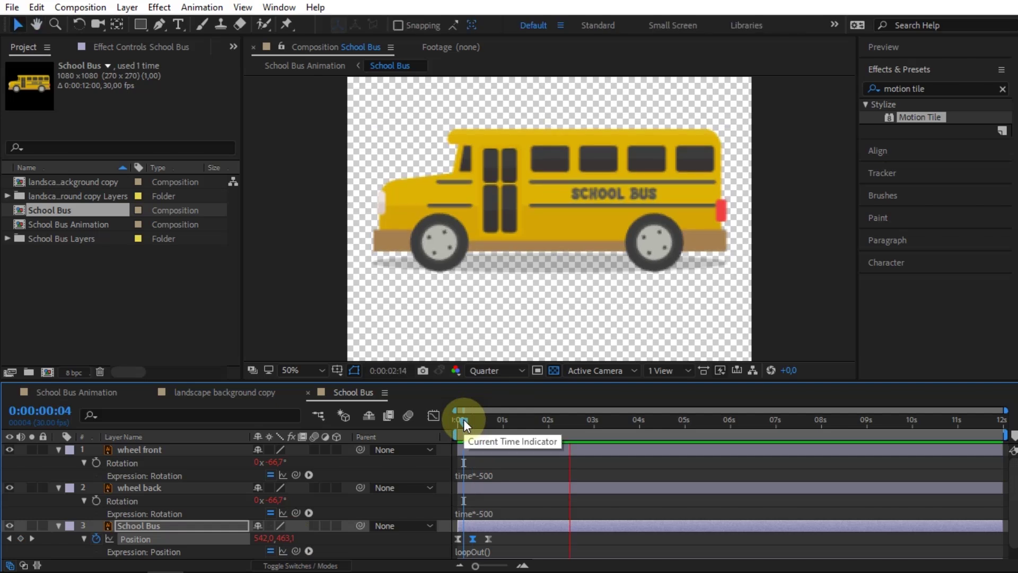
pyautogui.moveTo(464, 418); pyautogui.dragTo(467, 423)
pyautogui.click(503, 467)
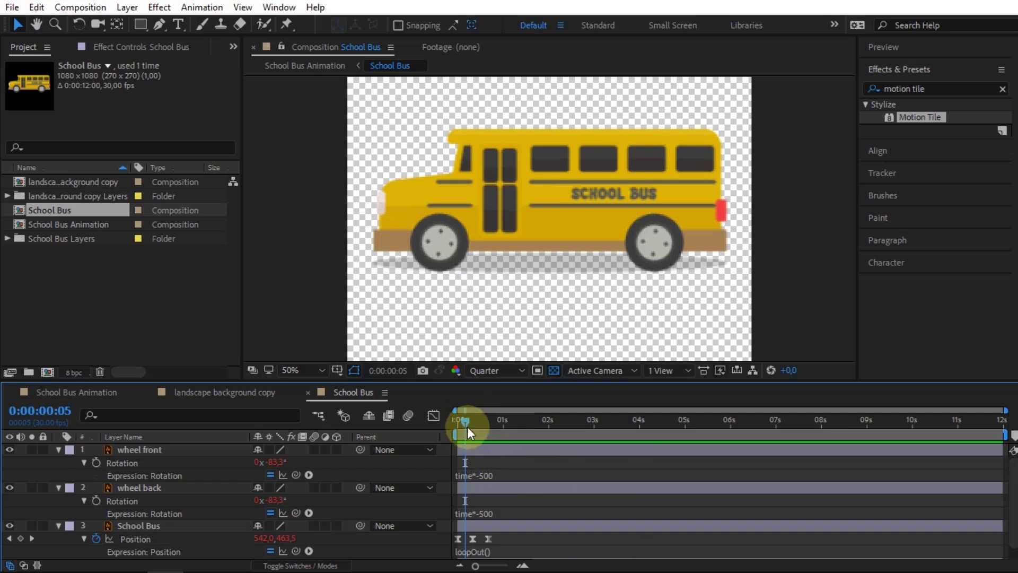
pyautogui.click(514, 424)
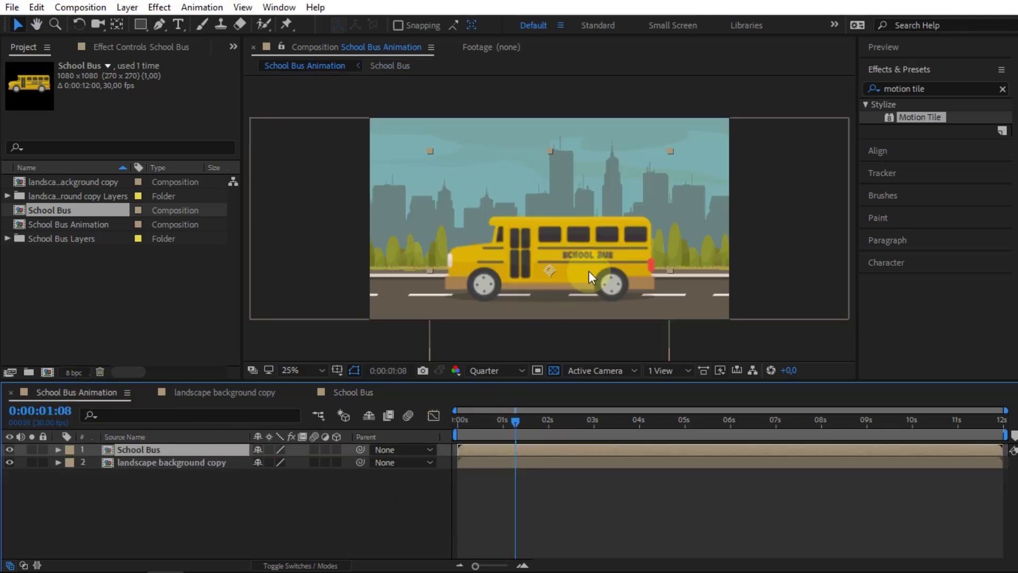
# Step: Keyframe the School Bus Position at 2 seconds, then move it off-screen right (X ≈ 2477) at frame 0
pyautogui.moveTo(545, 435); pyautogui.dragTo(373, 444)
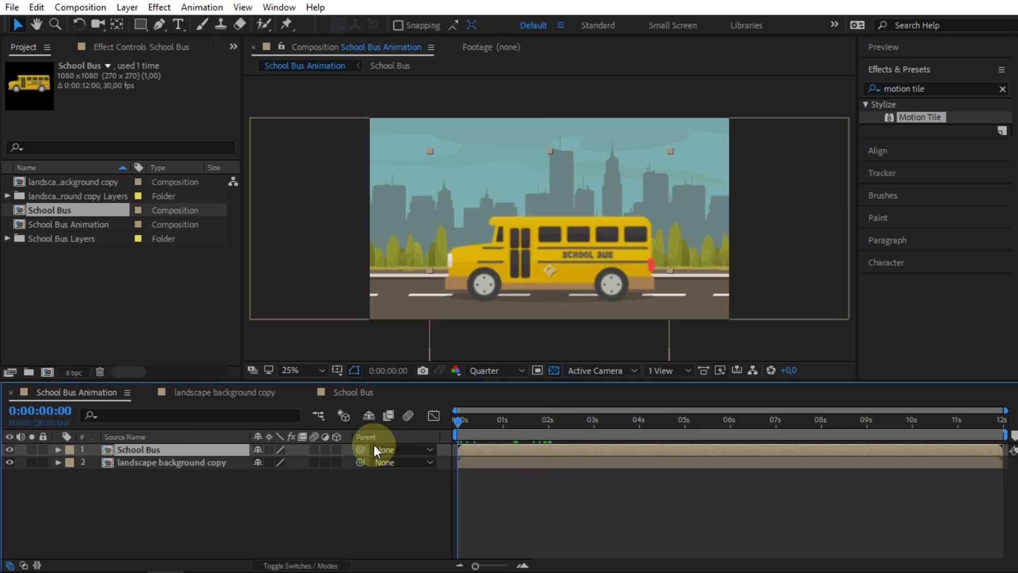
pyautogui.press('space')
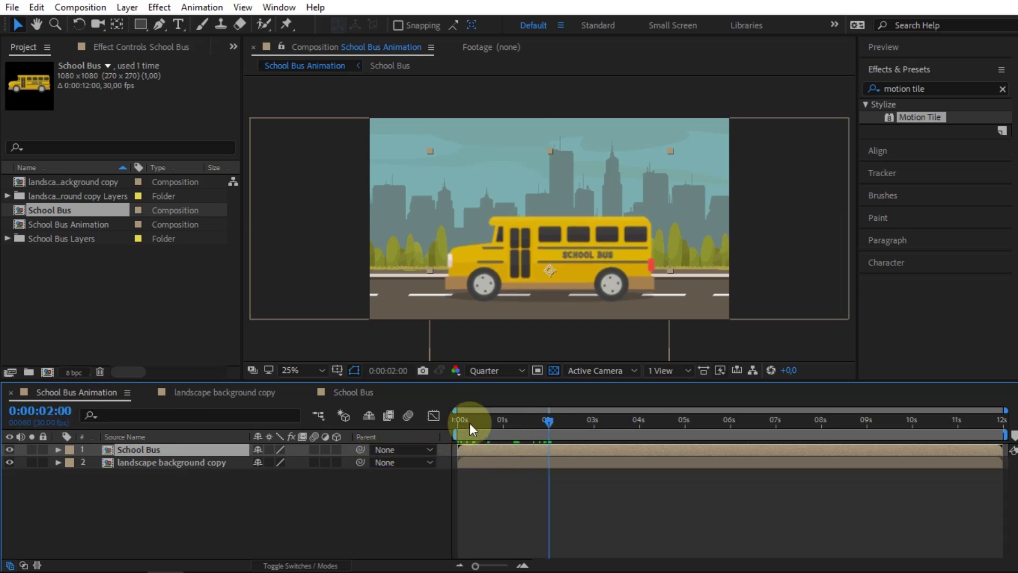
pyautogui.press('p')
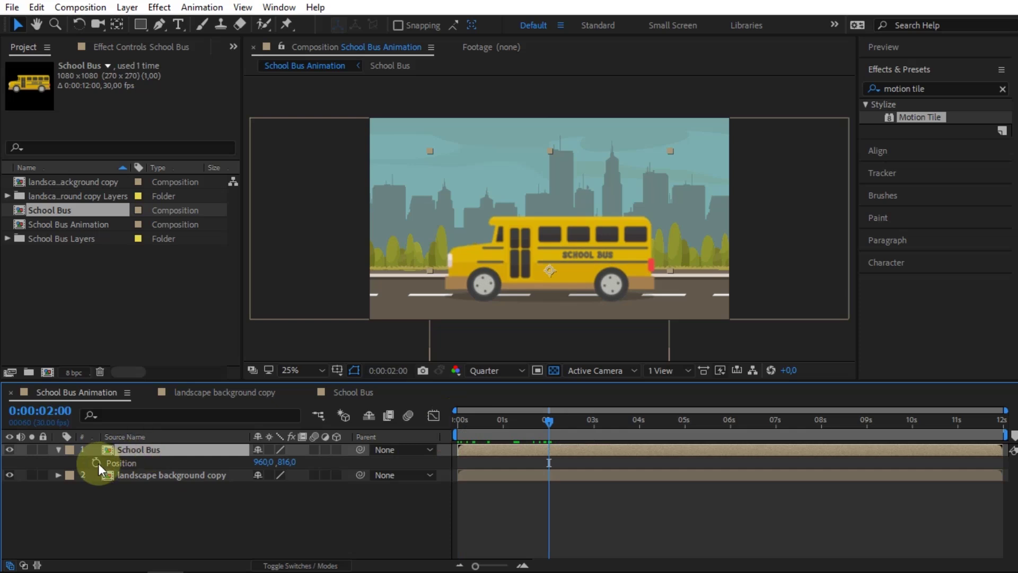
pyautogui.click(96, 462)
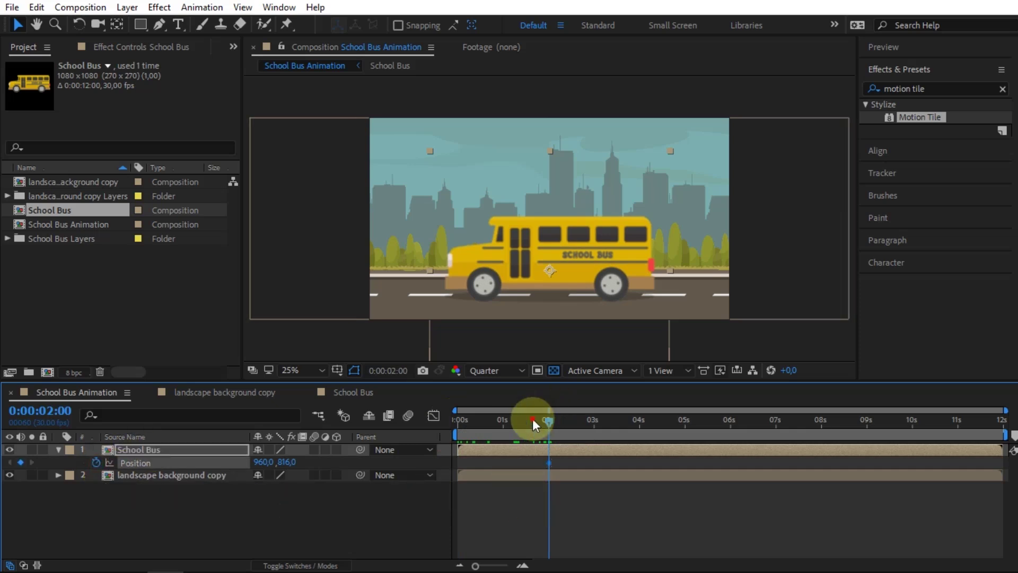
pyautogui.press('Home')
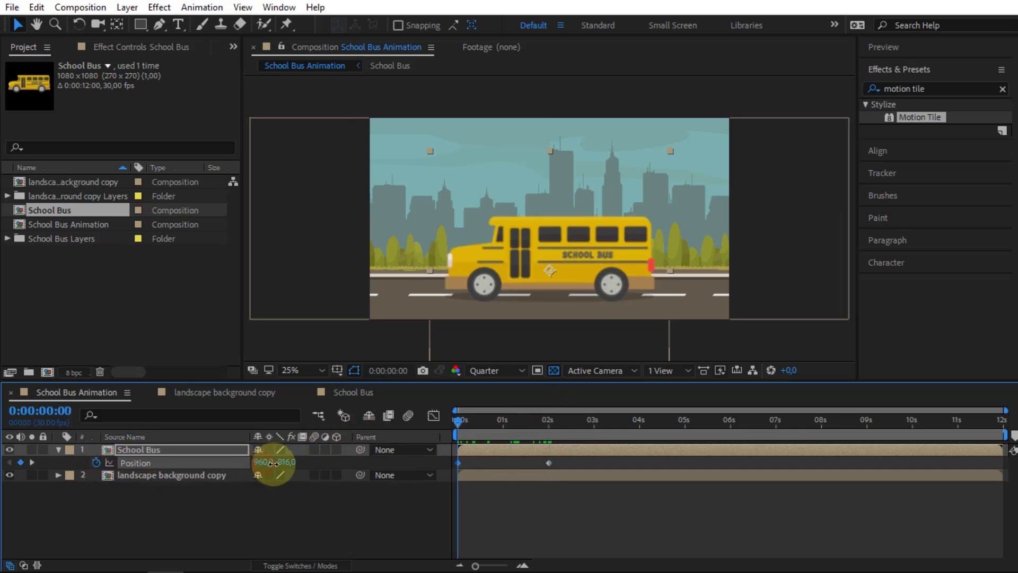
pyautogui.moveTo(273, 463); pyautogui.dragTo(875, 432)
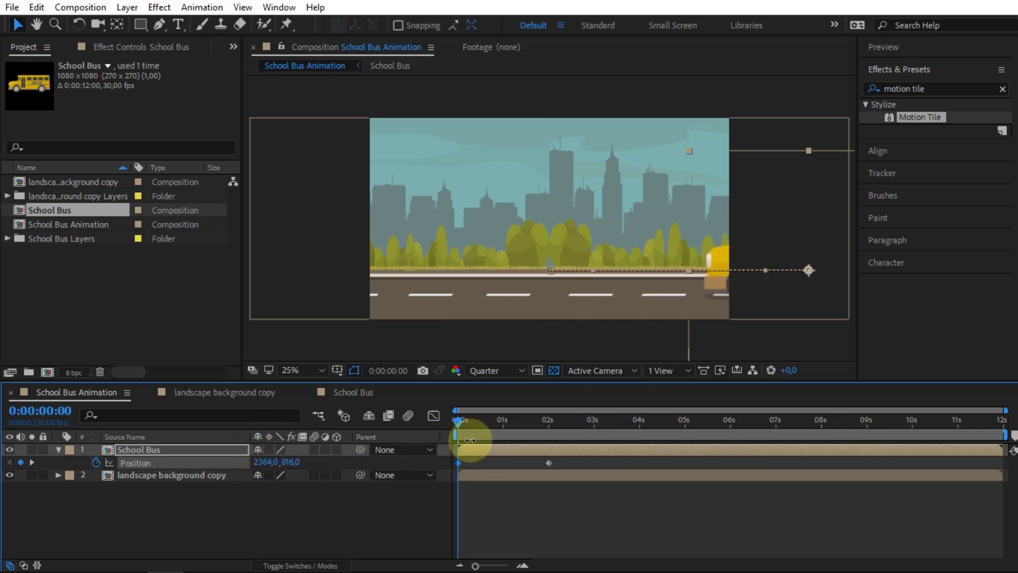
pyautogui.moveTo(470, 439); pyautogui.dragTo(529, 440)
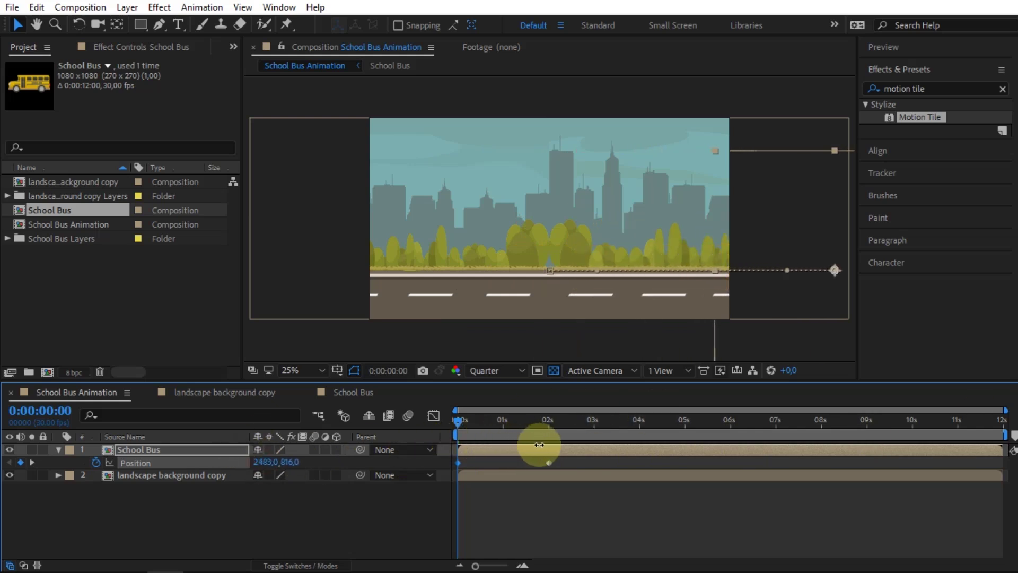